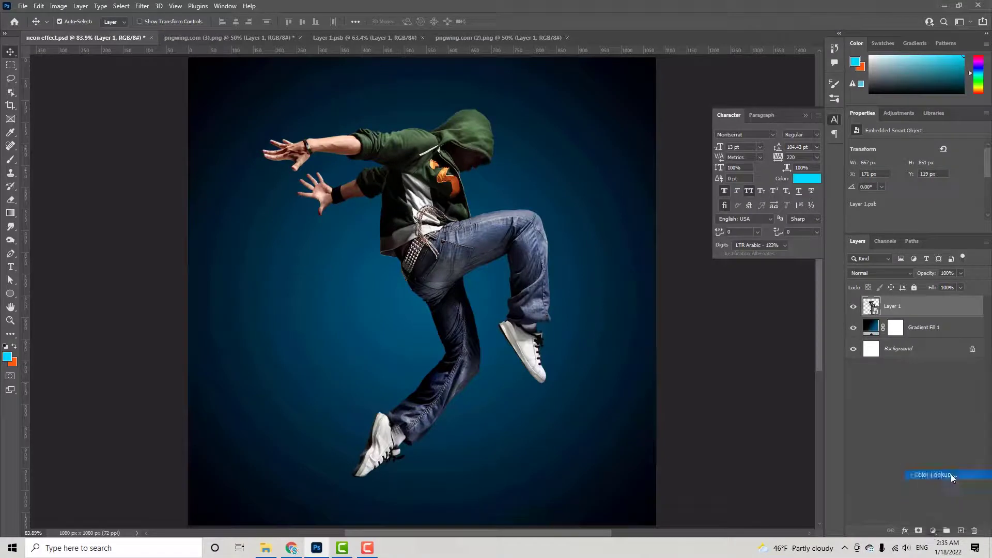
# - Add a Color Lookup adjustment clipped to the dancer layer, using the Moonlight.3DL 3DLUT file
pyautogui.click(925, 472)
pyautogui.click(934, 148)
pyautogui.click(915, 471)
pyautogui.click(913, 227)
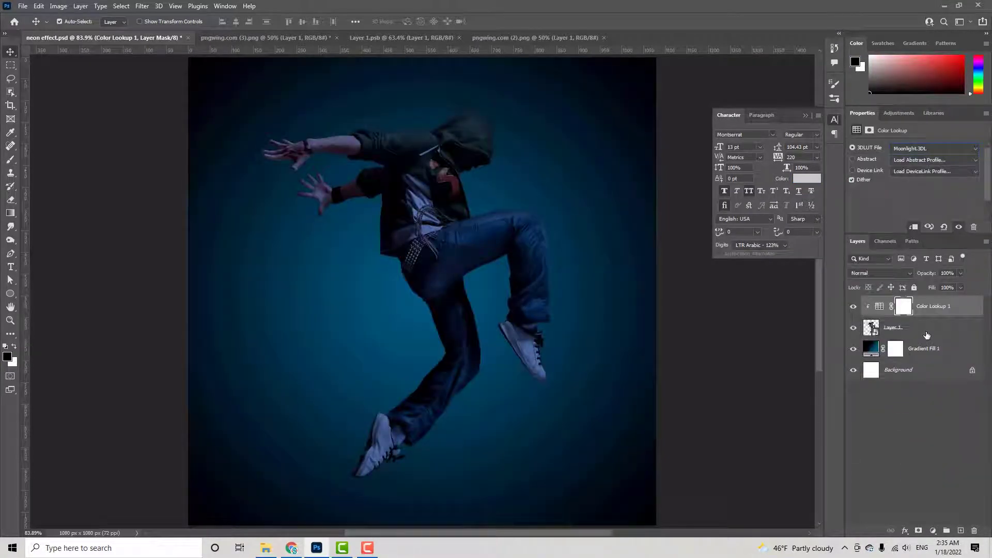
# - Draw an ellipse of about 854 × 295 px over the dancer's upper body and rotate it to about -33°
pyautogui.click(10, 293)
pyautogui.moveTo(186, 109); pyautogui.dragTo(555, 238)
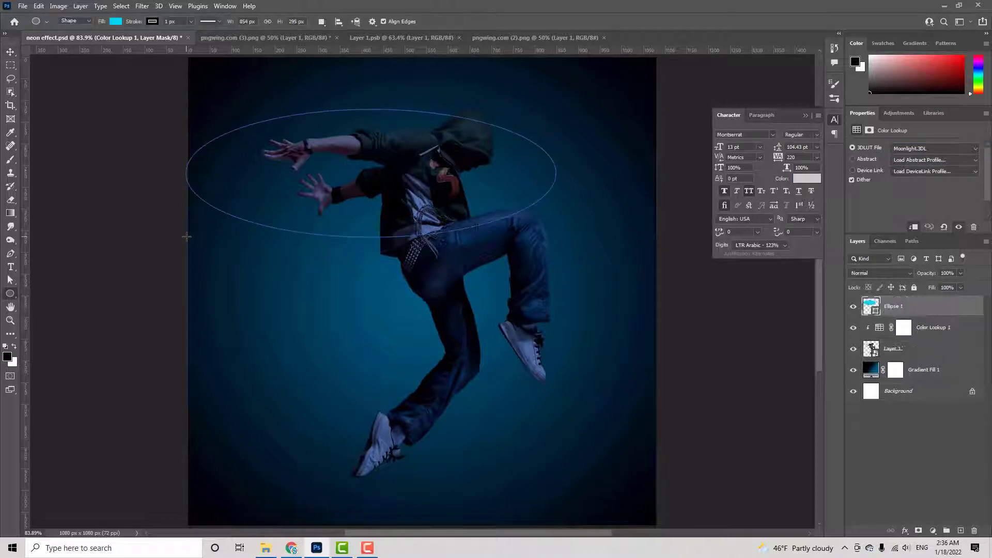
pyautogui.hotkey('ctrl', 't')
pyautogui.moveTo(580, 308); pyautogui.dragTo(615, 173)
pyautogui.moveTo(375, 161); pyautogui.dragTo(382, 173)
pyautogui.press('Return')
# - Remove the ellipse's fill and give it a 3 px white stroke
pyautogui.click(115, 22)
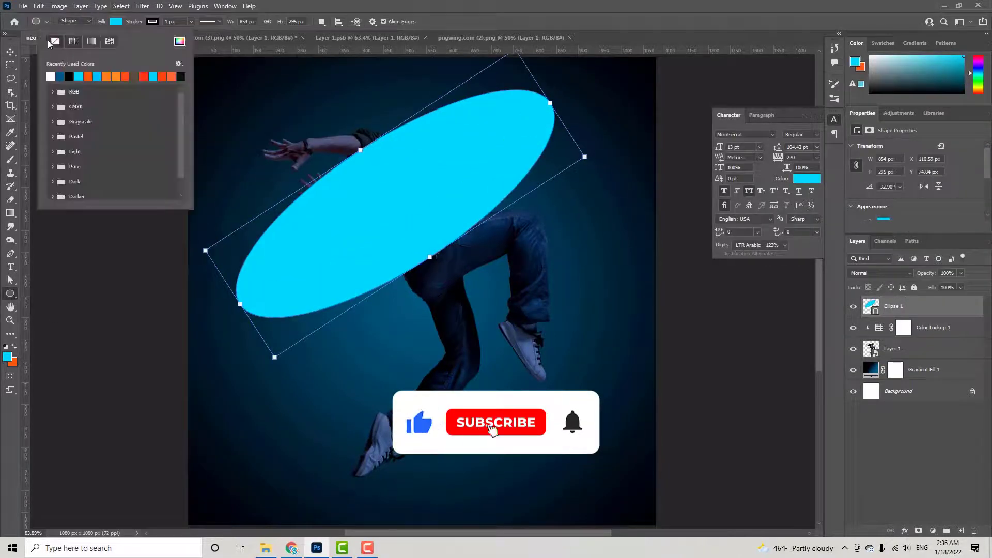
pyautogui.click(92, 41)
pyautogui.click(152, 21)
pyautogui.click(88, 76)
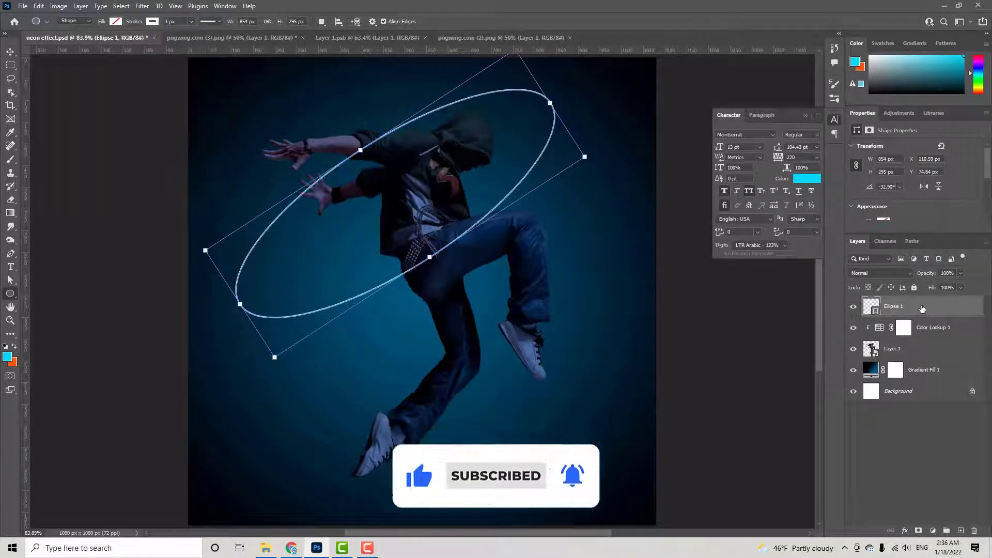
# - Add a cyan Outer Glow to the ellipse with Screen blending, 15% spread and 65 px size
pyautogui.rightClick(932, 306)
pyautogui.click(846, 102)
pyautogui.click(652, 407)
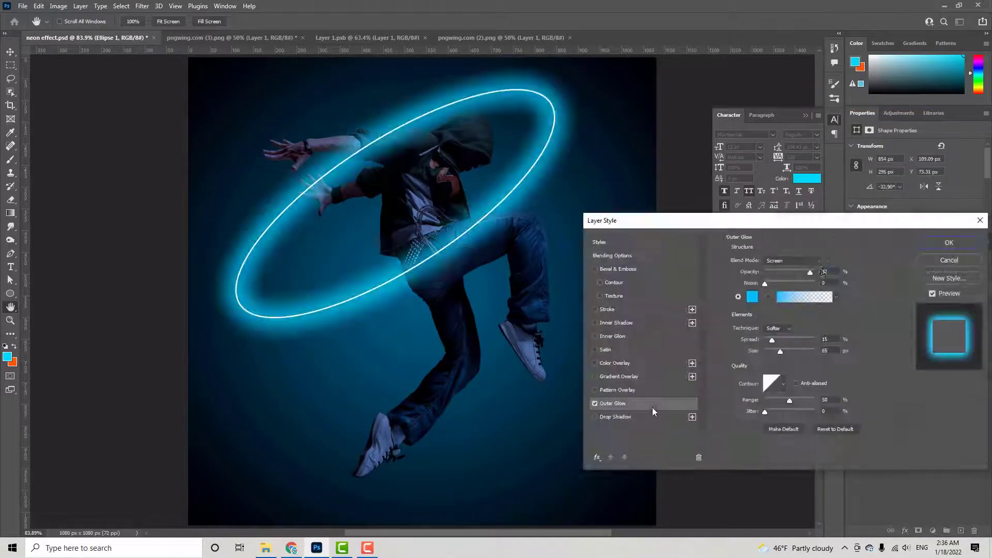
pyautogui.click(949, 242)
# - Rotate the glowing ellipse to about -44° and move it about 122 px right and 69 px down around the dancer
pyautogui.moveTo(587, 164); pyautogui.dragTo(576, 127)
pyautogui.click(13, 51)
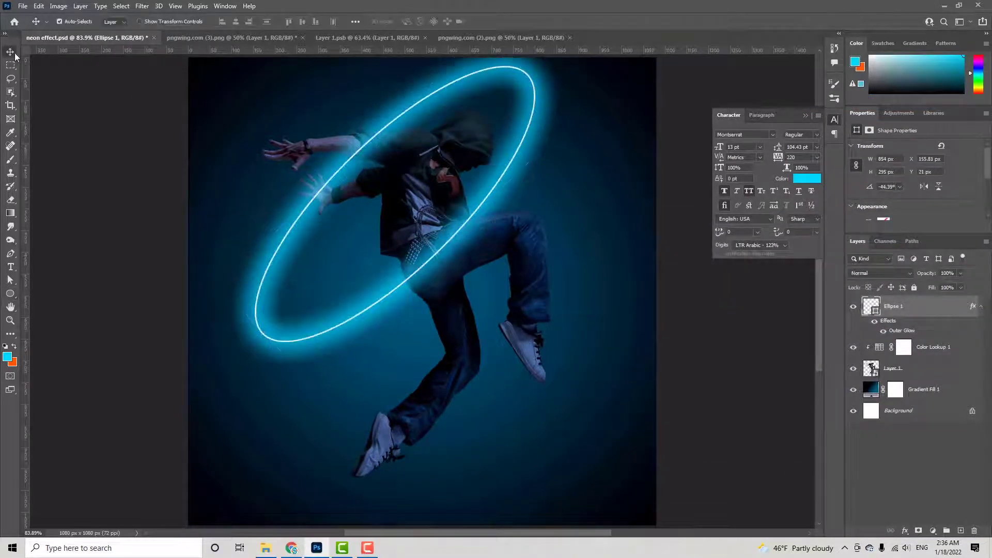
pyautogui.hotkey('ctrl', 't')
pyautogui.moveTo(419, 213); pyautogui.dragTo(470, 245)
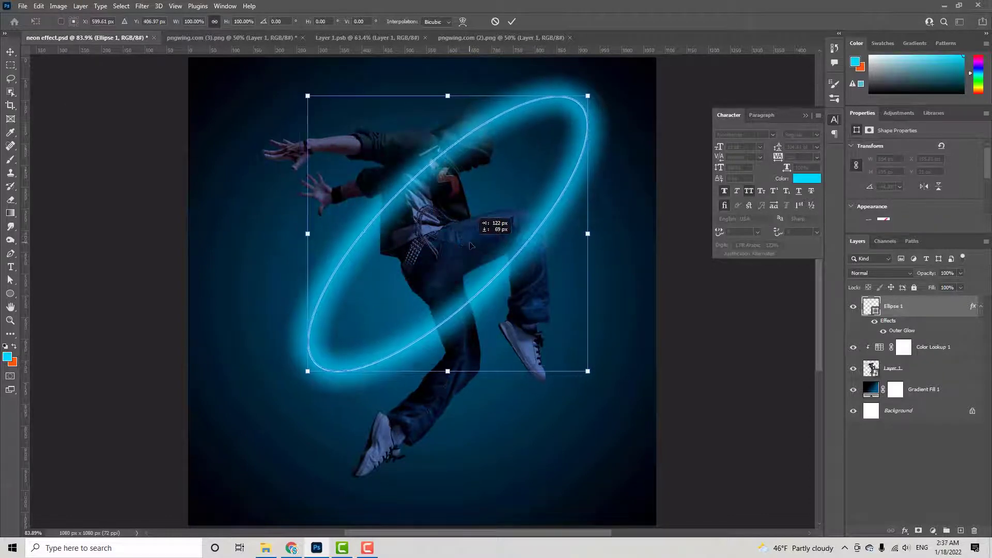
pyautogui.press('Return')
# - Duplicate the glowing ellipse and flip the copy so it crosses the original
pyautogui.hotkey('ctrl', 'j')
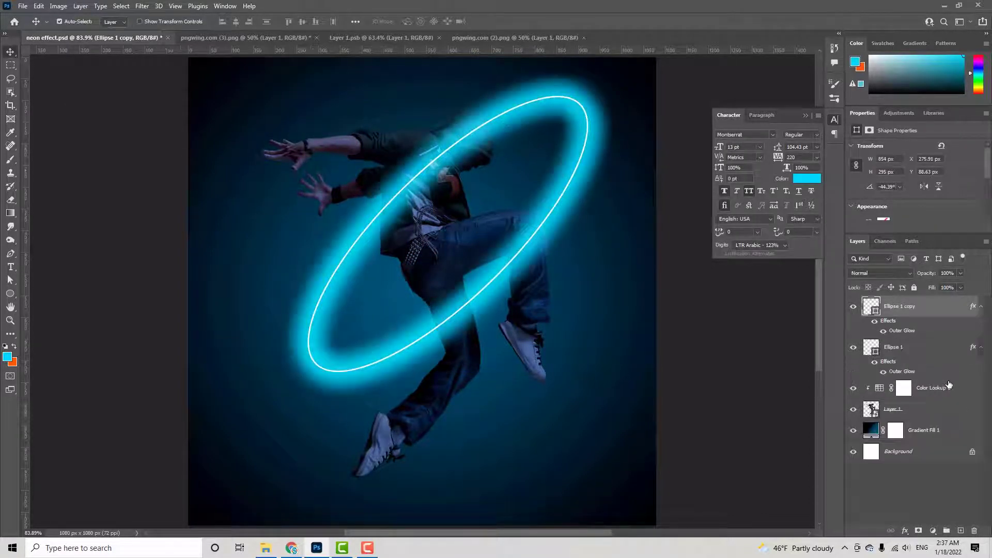
pyautogui.hotkey('ctrl', 't')
pyautogui.rightClick(448, 127)
pyautogui.click(481, 326)
# - Tilt the flipped ellipse copy, enlarge it to about 116% and position it from the dancer's hands to the raised foot
pyautogui.moveTo(568, 402); pyautogui.dragTo(605, 368)
pyautogui.moveTo(428, 264); pyautogui.dragTo(416, 255)
pyautogui.moveTo(580, 325); pyautogui.dragTo(620, 382)
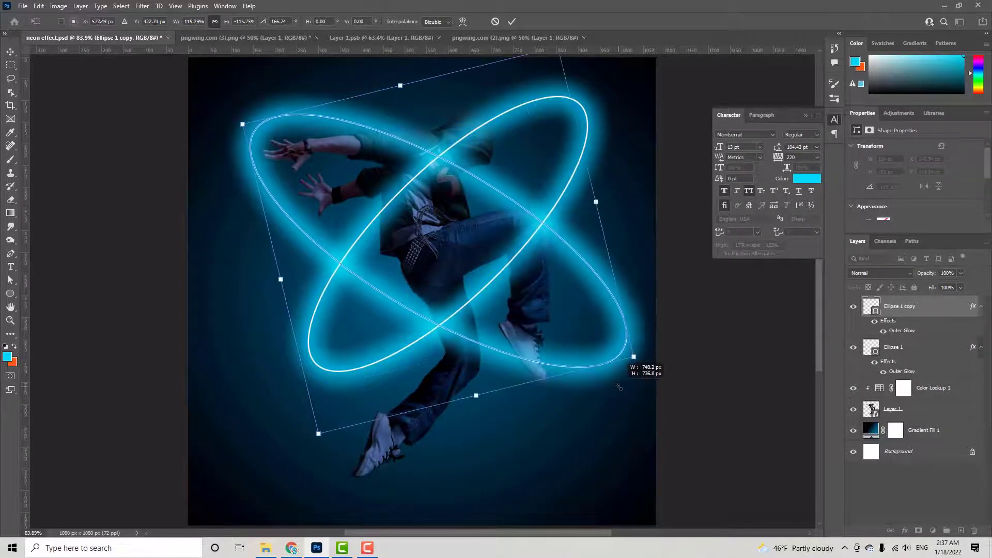
pyautogui.moveTo(593, 422); pyautogui.dragTo(477, 354)
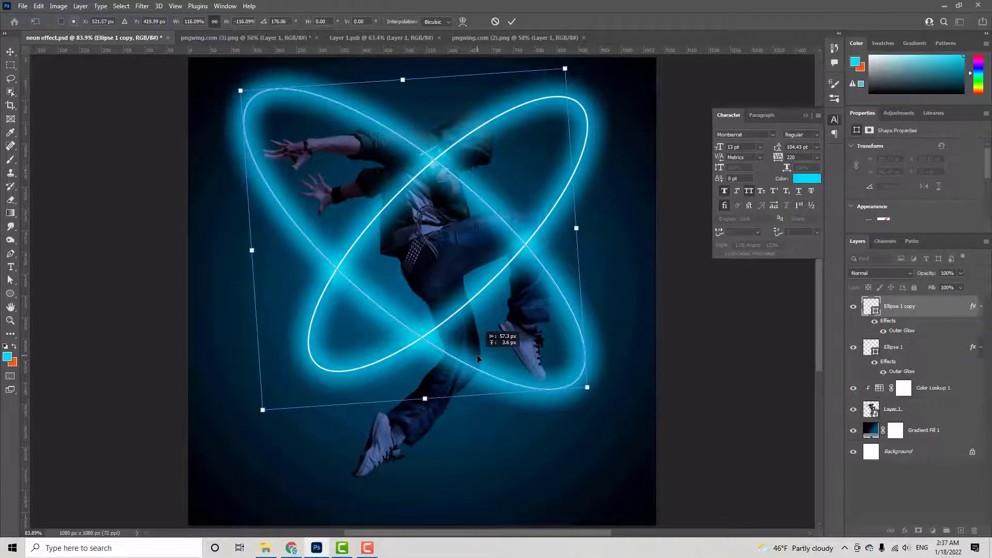
pyautogui.press('Return')
# - Recolour the ellipse copy's Outer Glow to orange ff8400 and reduce its glow size to about 40 px
pyautogui.rightClick(925, 305)
pyautogui.click(816, 98)
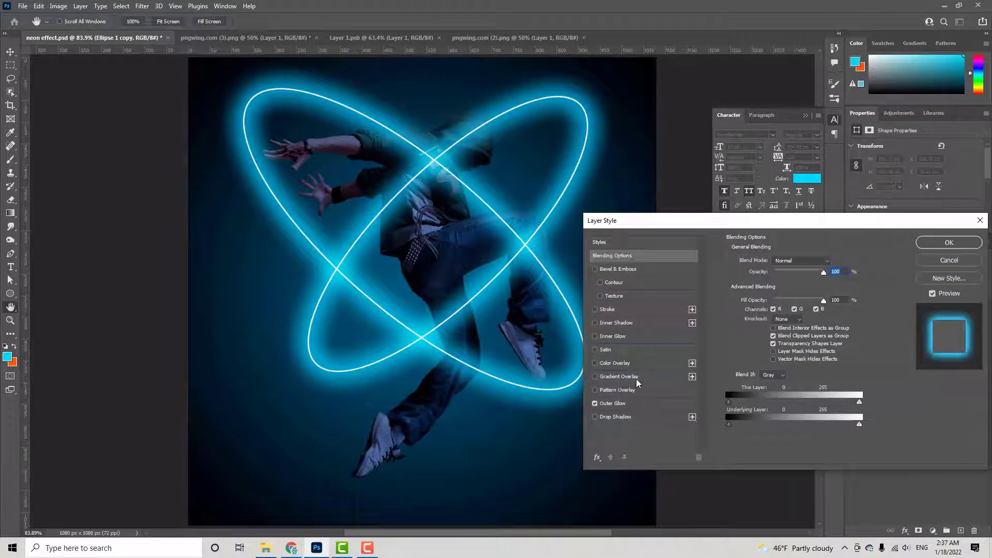
pyautogui.click(644, 404)
pyautogui.click(752, 296)
pyautogui.moveTo(820, 219); pyautogui.dragTo(821, 231)
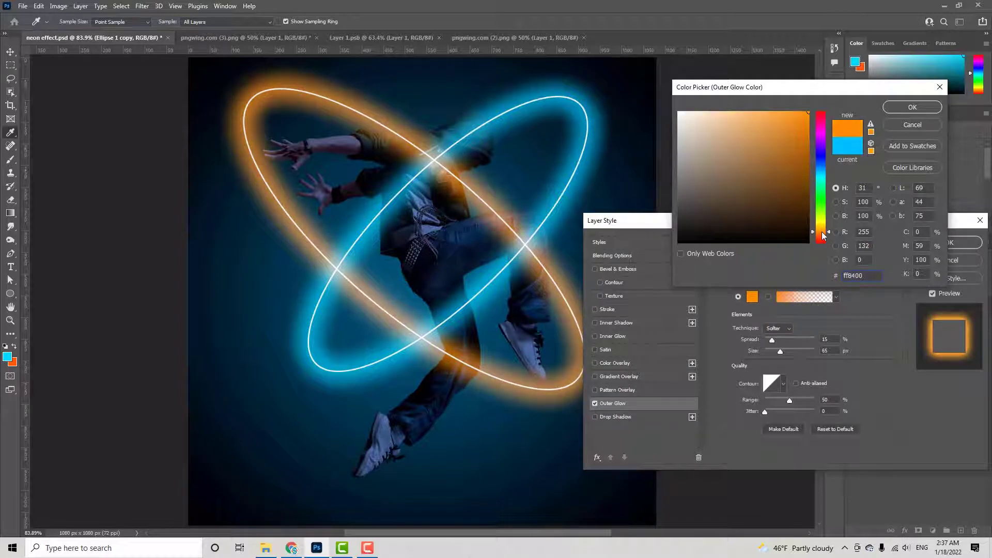
pyautogui.click(927, 110)
pyautogui.moveTo(771, 352); pyautogui.dragTo(777, 353)
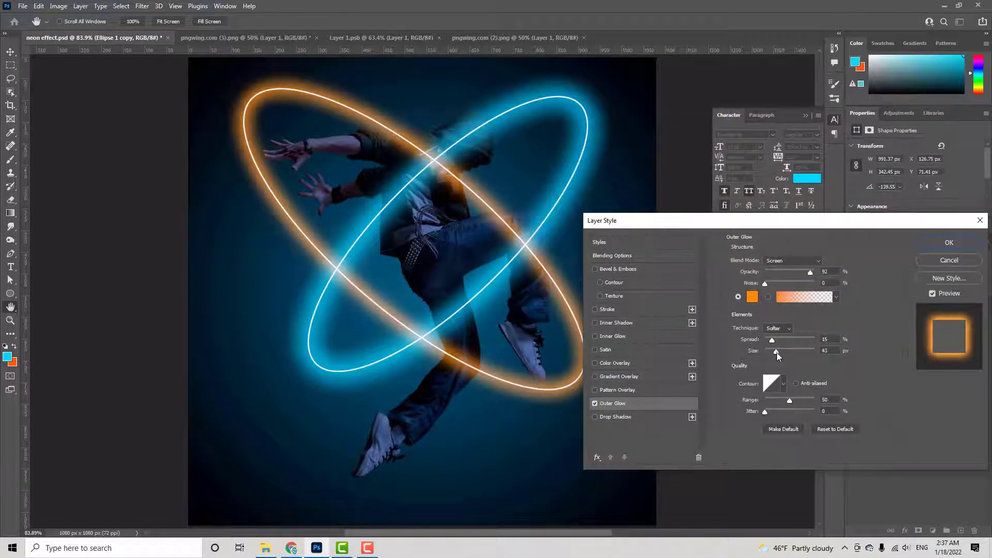
pyautogui.click(941, 243)
# - Reduce the original cyan ellipse's Outer Glow size to 54 px
pyautogui.rightClick(913, 348)
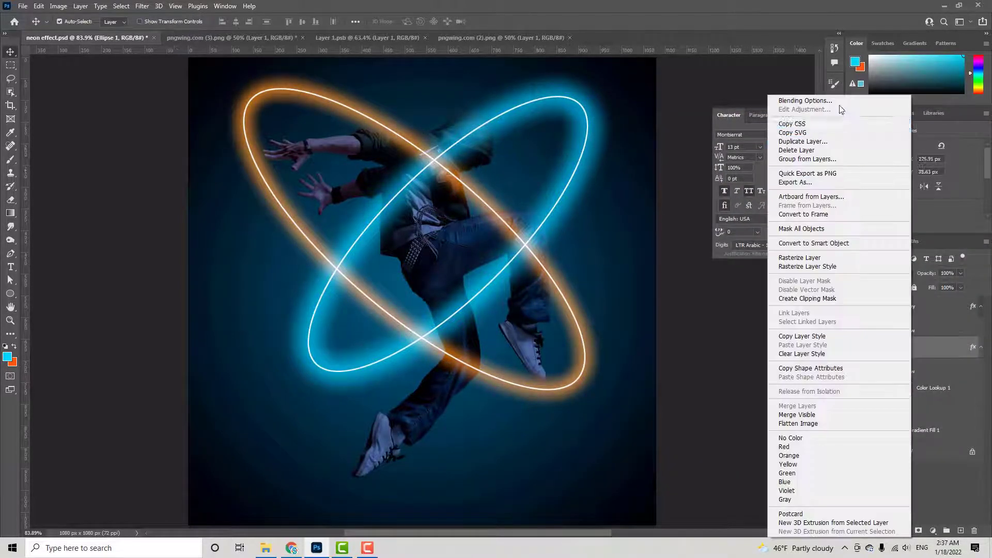
pyautogui.click(840, 102)
pyautogui.click(639, 405)
pyautogui.moveTo(780, 351); pyautogui.dragTo(779, 354)
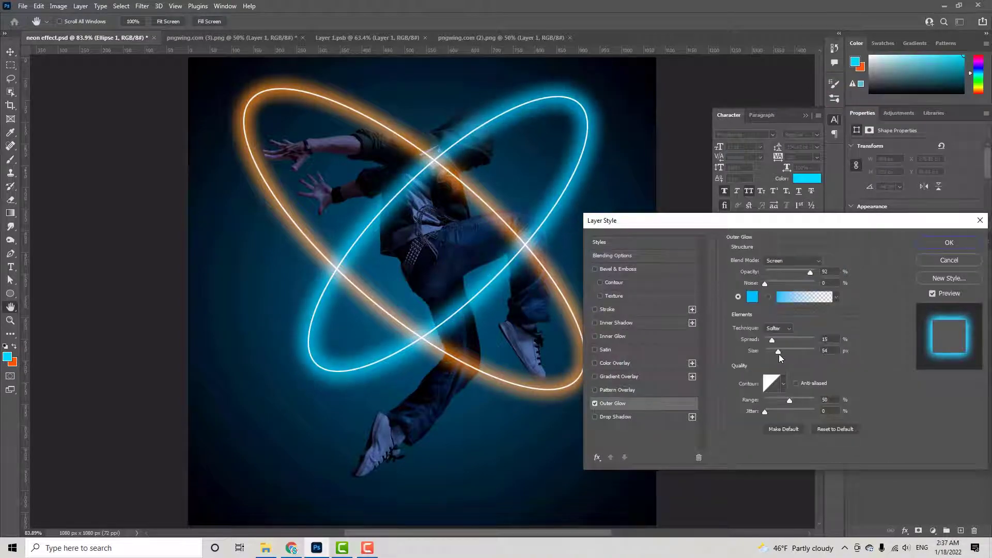
pyautogui.click(949, 242)
# - Save the document and add a layer mask to both ellipse layers
pyautogui.hotkey('ctrl', 'j')
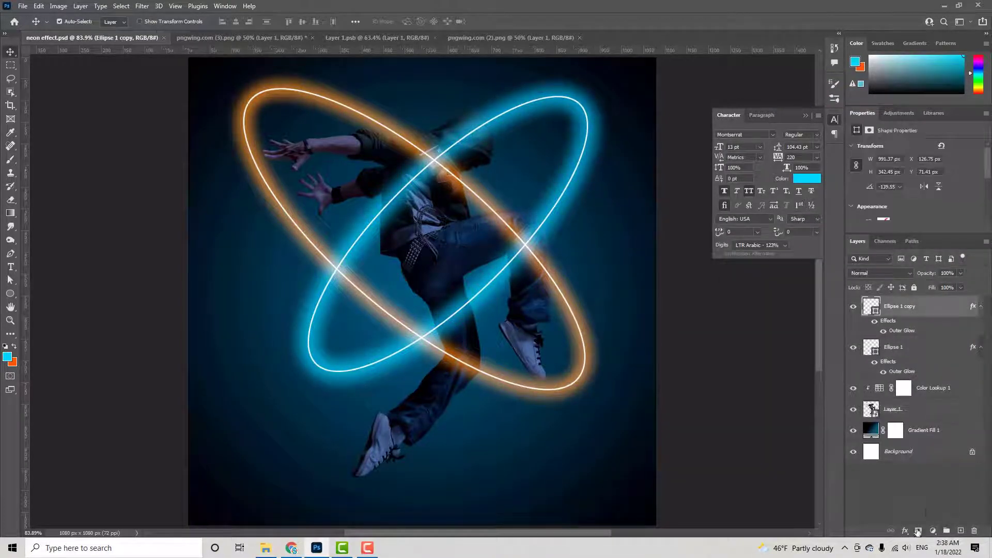
pyautogui.click(918, 531)
pyautogui.click(918, 347)
pyautogui.click(918, 531)
# - Load the dancer layer's outline as a selection, keeping the Ellipse 1 mask active
pyautogui.keyDown('ctrl'); pyautogui.click(871, 410); pyautogui.keyUp('ctrl')
pyautogui.moveTo(367, 183); pyautogui.dragTo(615, 244)
pyautogui.moveTo(551, 165); pyautogui.dragTo(444, 303)
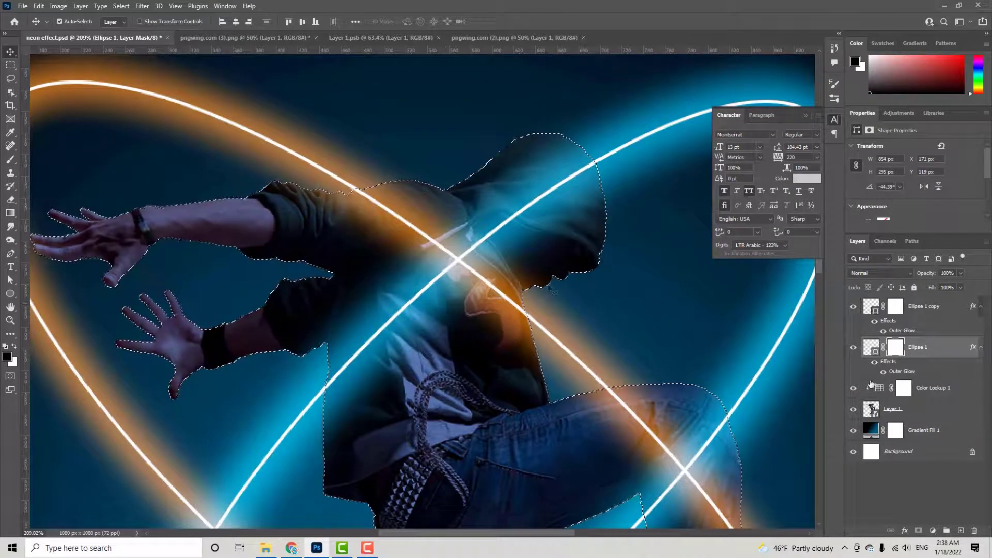
pyautogui.click(852, 347)
pyautogui.click(853, 348)
# - Mask out the cyan ring across the dancer's hood and torso with a black Hard Round brush
pyautogui.press('b')
pyautogui.rightClick(570, 183)
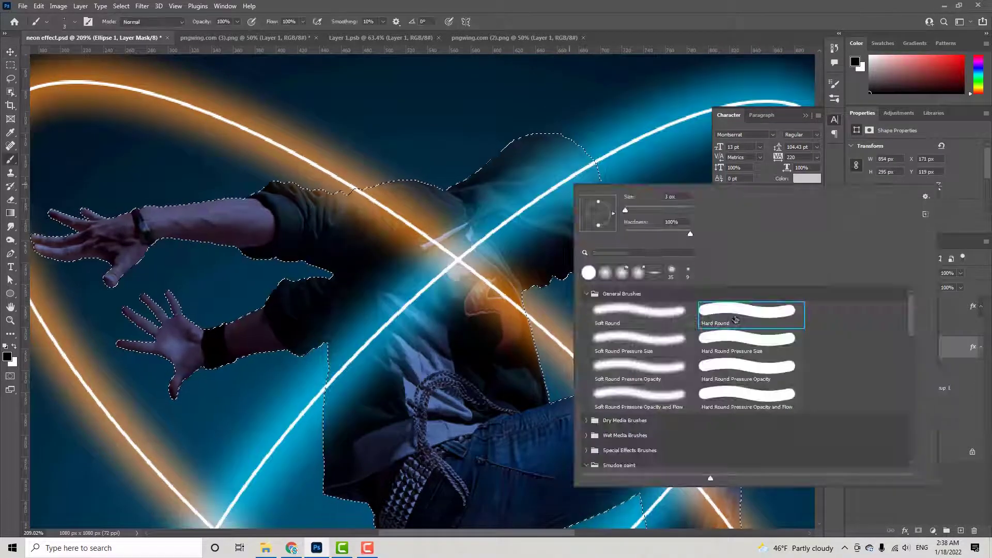
pyautogui.click(735, 320)
pyautogui.moveTo(597, 160)
pyautogui.mouseDown()
pyautogui.moveTo(554, 182)
pyautogui.moveTo(328, 388)
pyautogui.mouseUp()
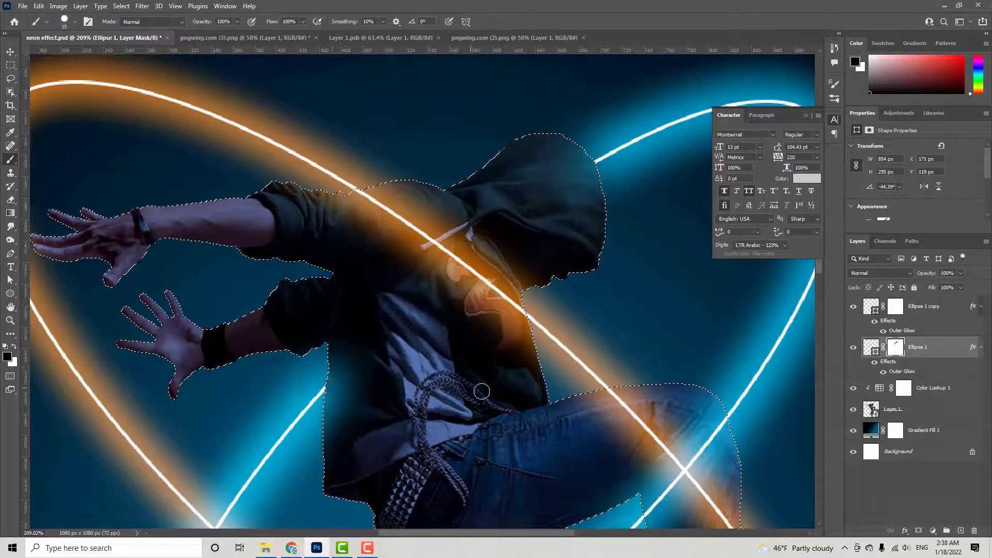
# - Mask out the orange ring where it crosses the dancer's supporting leg on the Ellipse 1 copy mask, and clear the selection
pyautogui.moveTo(481, 390); pyautogui.dragTo(411, 400)
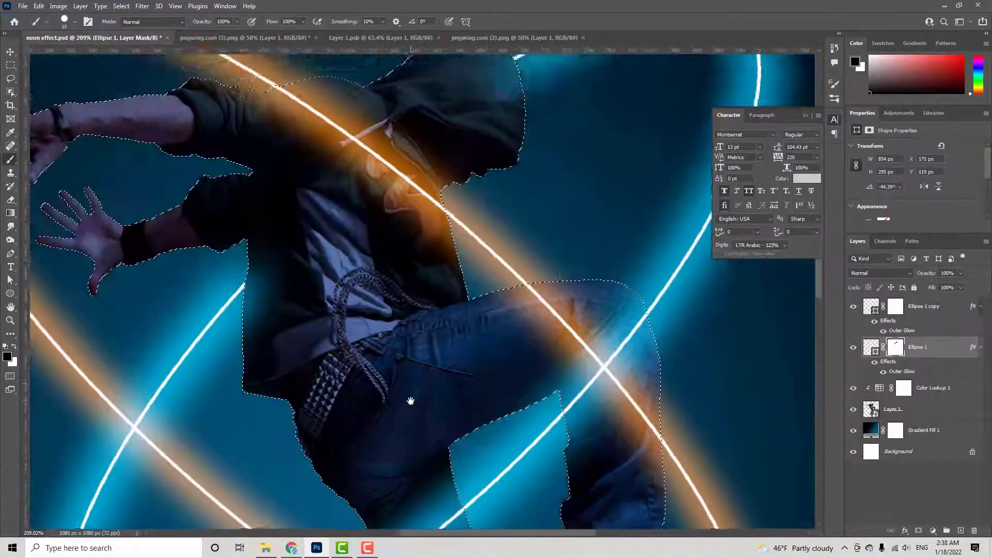
pyautogui.scroll(-5, 410, 400)
pyautogui.click(895, 306)
pyautogui.scroll(5, 453, 449)
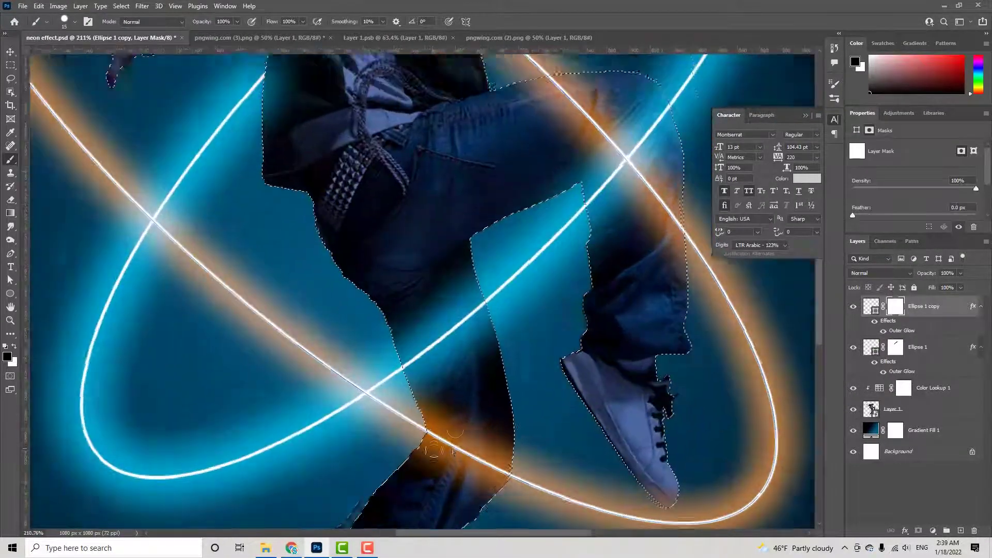
pyautogui.moveTo(453, 451)
pyautogui.mouseDown()
pyautogui.moveTo(444, 413)
pyautogui.moveTo(506, 440)
pyautogui.mouseUp()
pyautogui.hotkey('ctrl', '0')
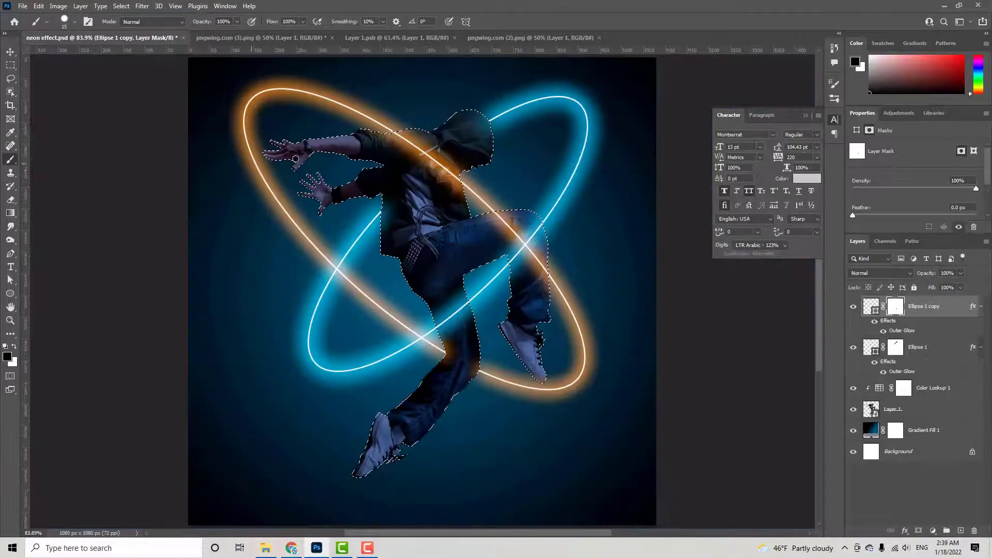
pyautogui.press('m')
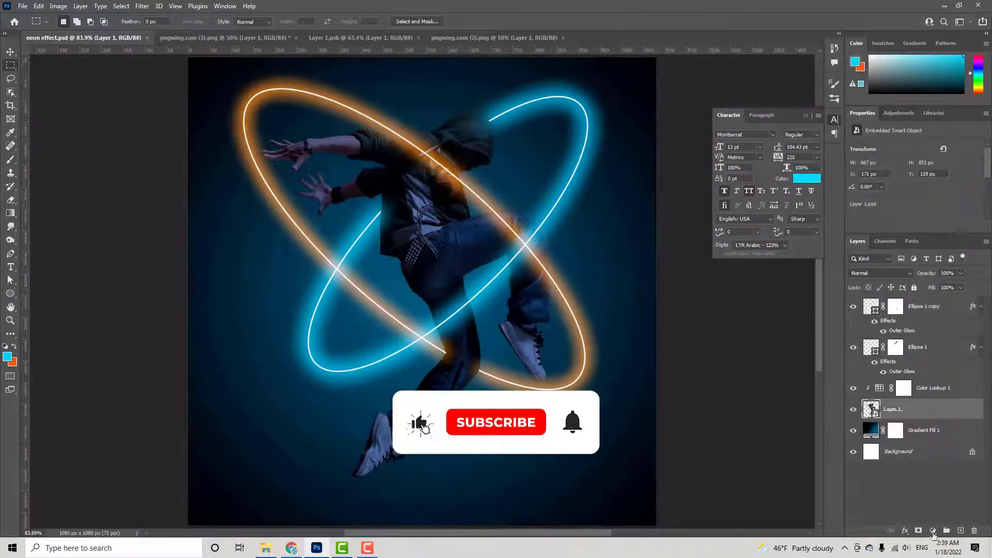
# - Add a new layer clipped to the dancer in Overlay mode, with cyan as the foreground colour
pyautogui.click(959, 532)
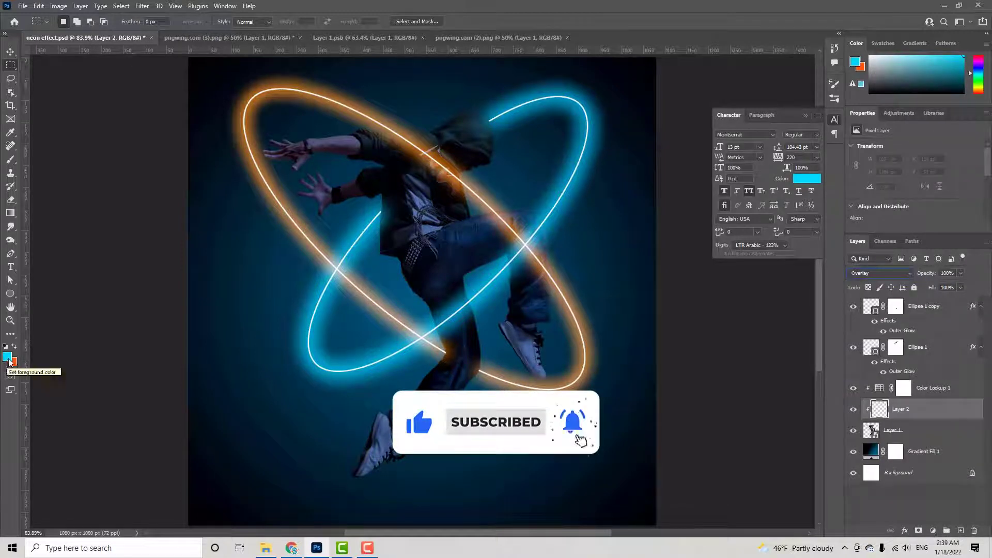
pyautogui.click(8, 356)
pyautogui.press('Return')
# - Set up a soft brush of about 126 px with 80% opacity and 80% flow
pyautogui.scroll(4, 383, 215)
pyautogui.moveTo(441, 158); pyautogui.dragTo(255, 307)
pyautogui.click(10, 161)
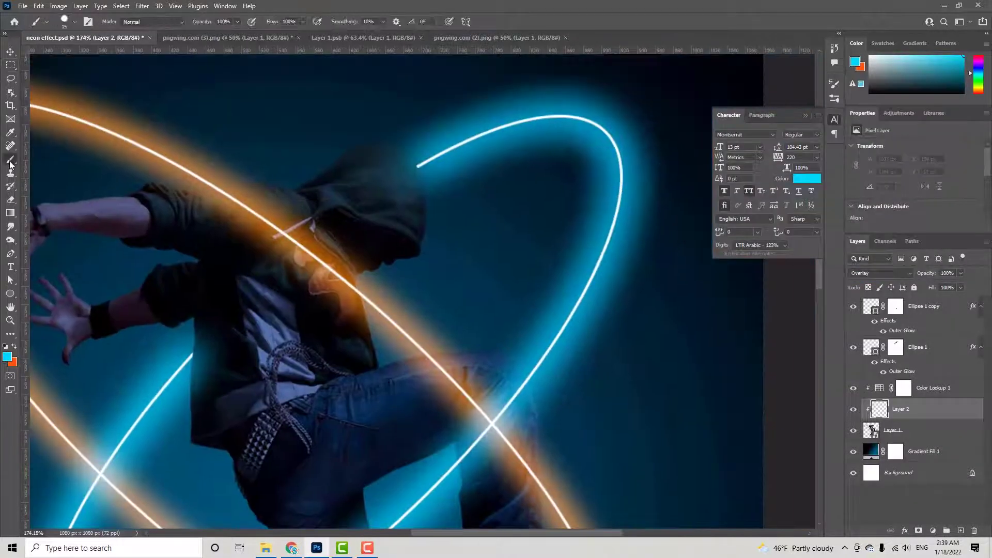
pyautogui.rightClick(393, 168)
pyautogui.moveTo(202, 23); pyautogui.dragTo(191, 22)
pyautogui.moveTo(279, 22); pyautogui.dragTo(269, 22)
# - Paint cyan light onto the dancer's hood, legs and back where the cyan ring passes
pyautogui.scroll(-3, 455, 217)
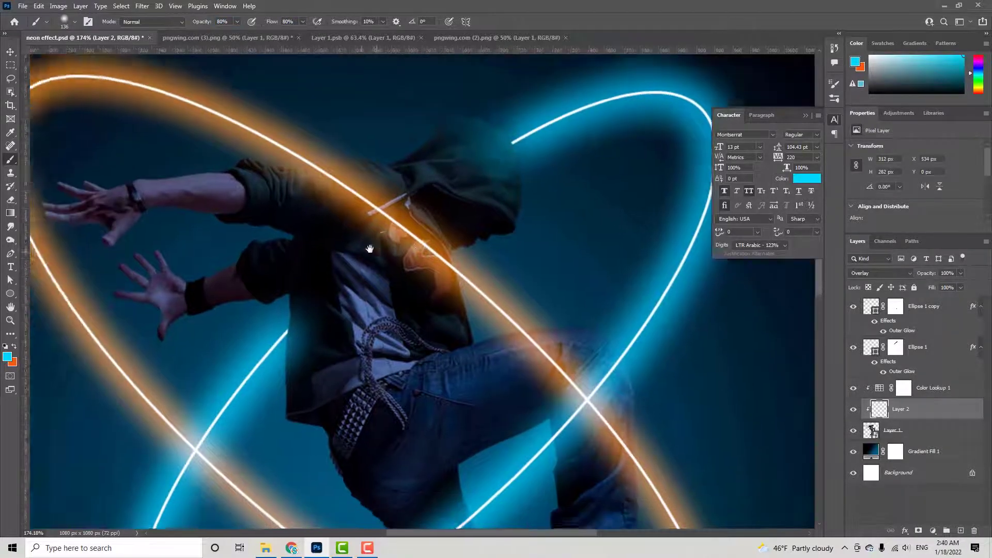
pyautogui.moveTo(483, 373)
pyautogui.mouseDown()
pyautogui.moveTo(457, 244)
pyautogui.moveTo(439, 259)
pyautogui.mouseUp()
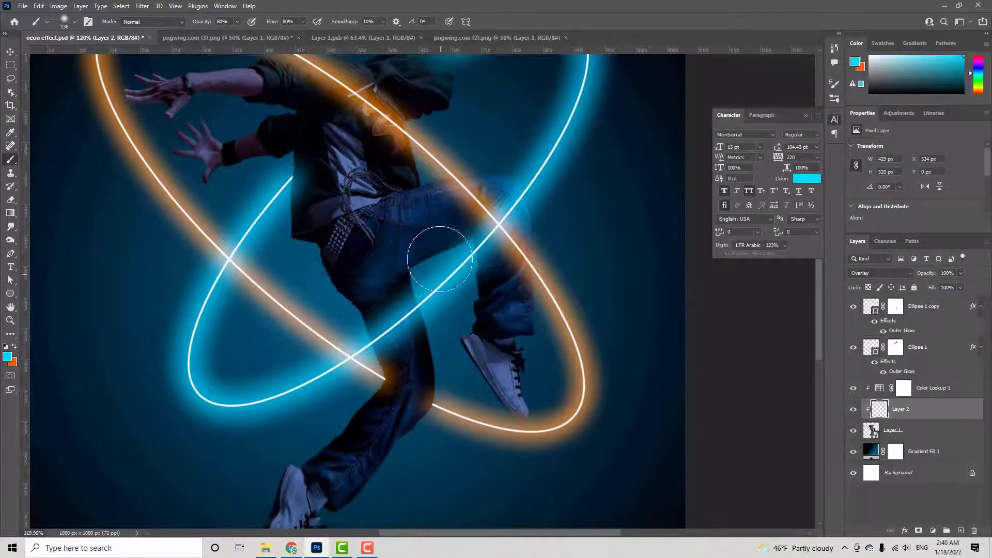
pyautogui.moveTo(282, 189); pyautogui.dragTo(301, 181)
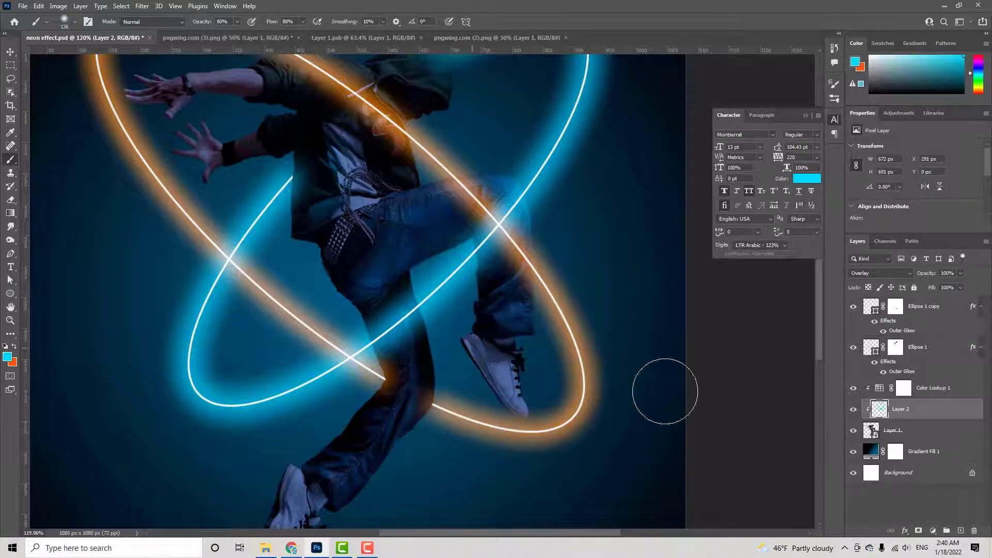
# - Add another clipped Overlay layer above the cyan one and set the foreground colour to orange ff7b06
pyautogui.click(960, 531)
pyautogui.click(880, 274)
pyautogui.click(869, 391)
pyautogui.click(14, 346)
pyautogui.click(7, 357)
pyautogui.click(821, 233)
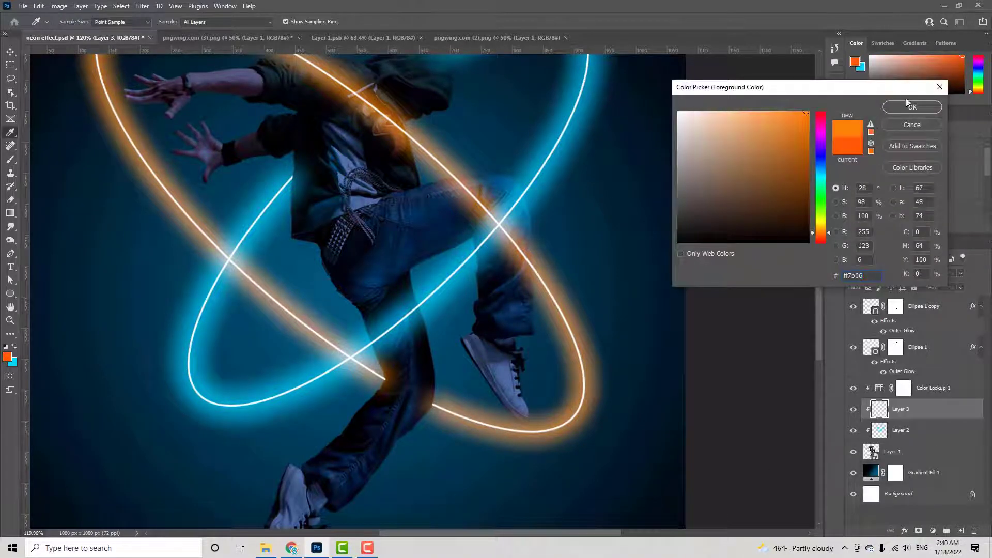
pyautogui.click(908, 105)
# - Paint orange light onto the dancer's raised leg, shoe, shoulders and arms along the orange ring
pyautogui.press('b')
pyautogui.moveTo(501, 279)
pyautogui.mouseDown()
pyautogui.moveTo(534, 304)
pyautogui.moveTo(532, 372)
pyautogui.mouseUp()
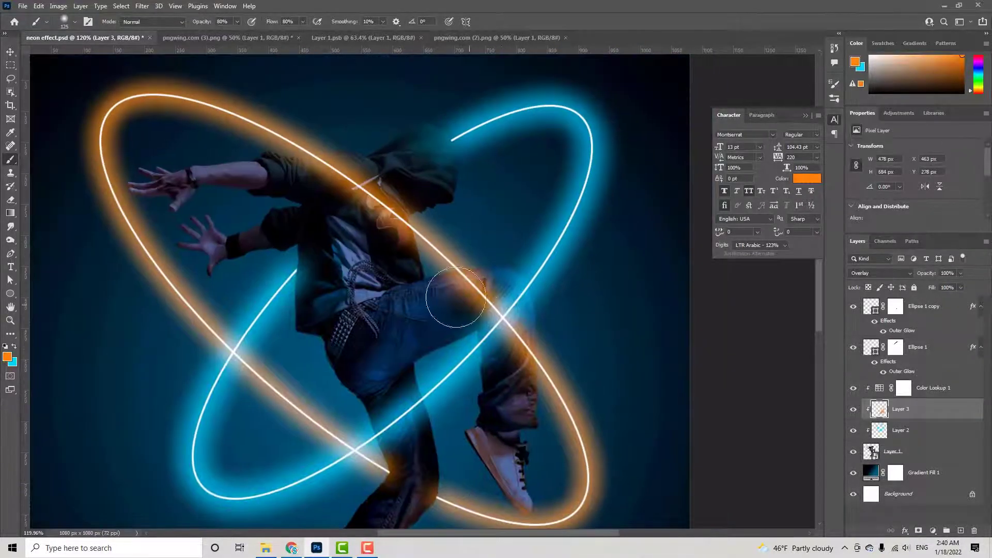
pyautogui.moveTo(343, 178); pyautogui.dragTo(353, 145)
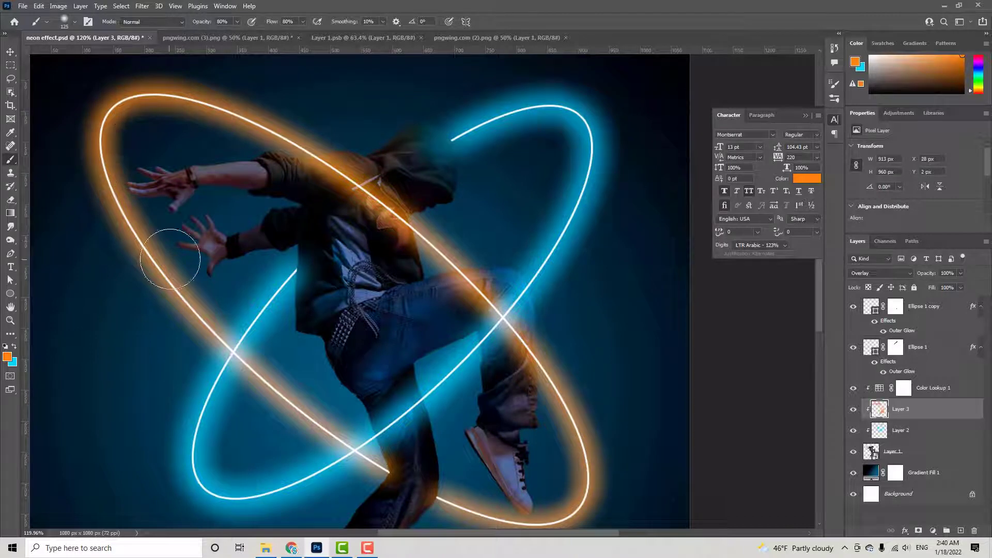
# - Switch back to cyan on Layer 2 and paint more blue light onto the dancer's lower arm, legs and shoes
pyautogui.press('x')
pyautogui.hotkey('alt', '[')
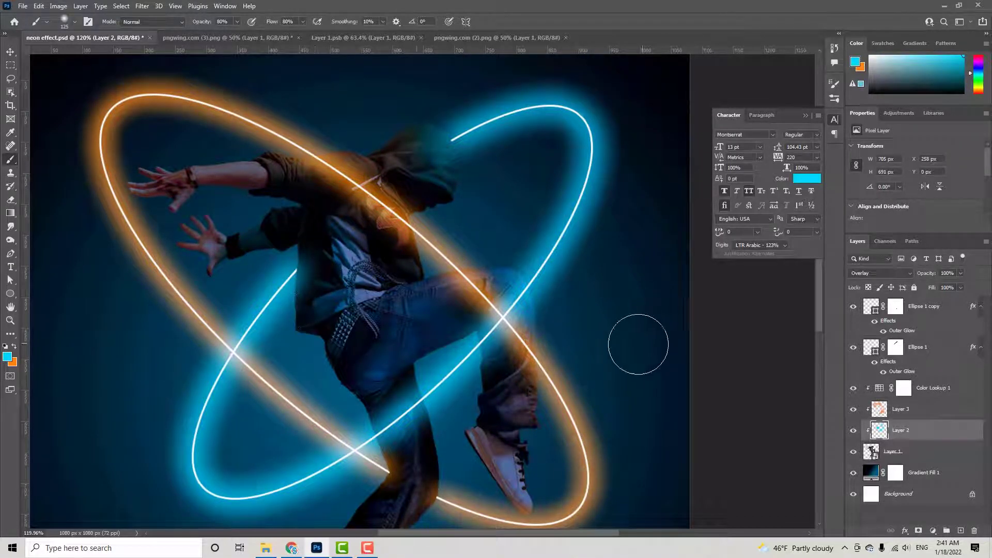
pyautogui.moveTo(416, 372); pyautogui.dragTo(380, 299)
pyautogui.moveTo(341, 405); pyautogui.dragTo(345, 323)
pyautogui.moveTo(262, 405)
pyautogui.mouseDown()
pyautogui.moveTo(217, 461)
pyautogui.moveTo(254, 418)
pyautogui.mouseUp()
pyautogui.moveTo(427, 229)
pyautogui.mouseDown()
pyautogui.moveTo(443, 263)
pyautogui.moveTo(428, 279)
pyautogui.mouseUp()
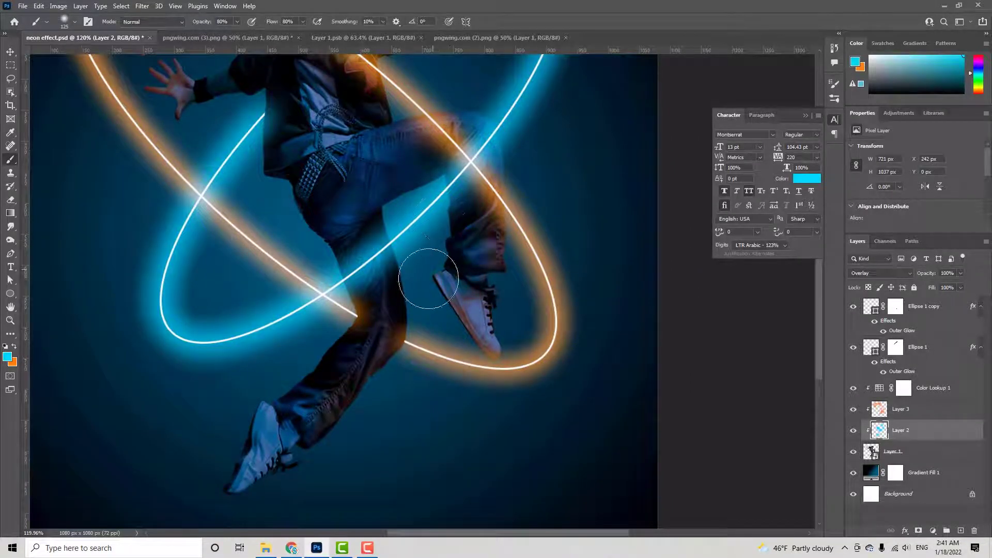
# - Paint orange light along the edge of the supporting lower leg on Layer 3
pyautogui.click(878, 414)
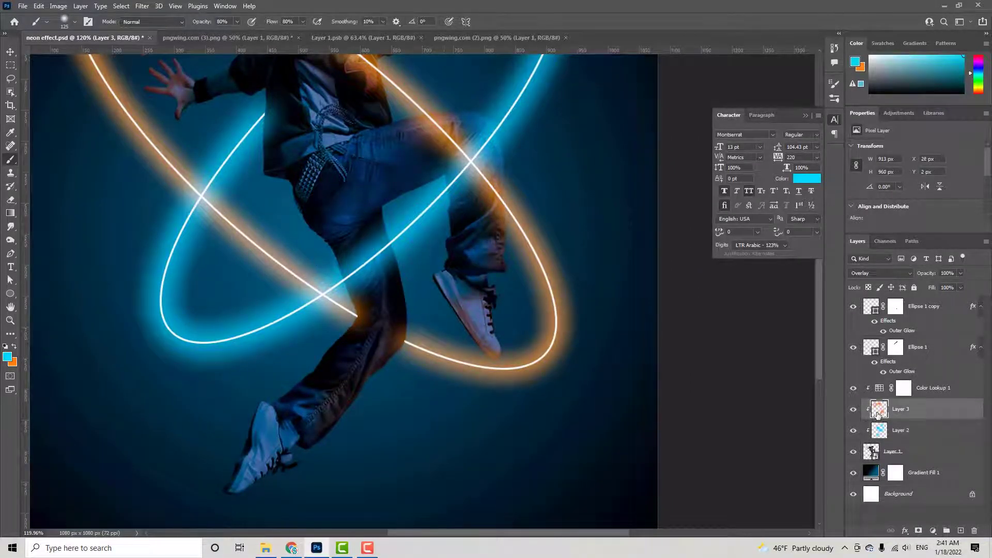
pyautogui.moveTo(354, 422); pyautogui.dragTo(376, 385)
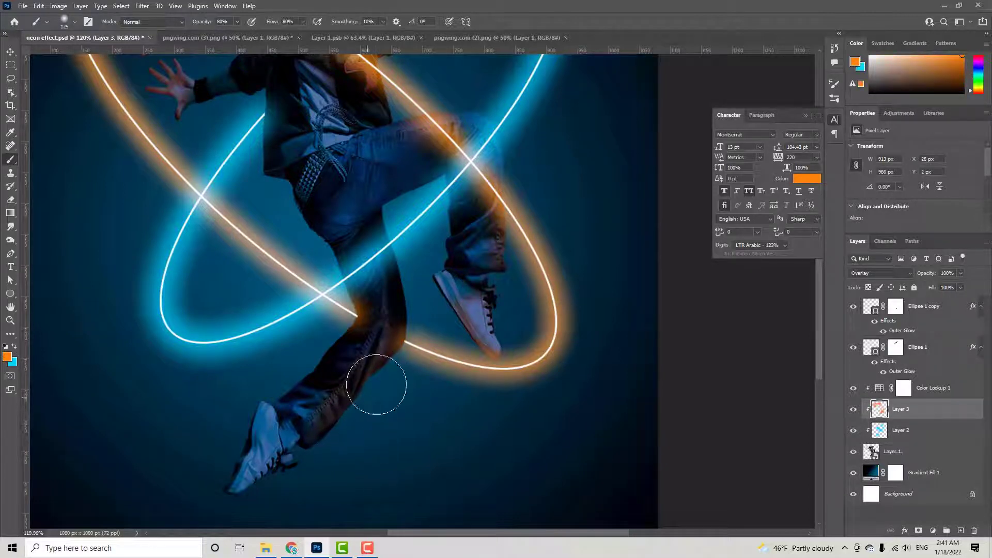
# - Paint more orange light onto the dancer's chest, shoulders, raised thigh and supporting leg along the orange ring
pyautogui.scroll(4, 517, 331)
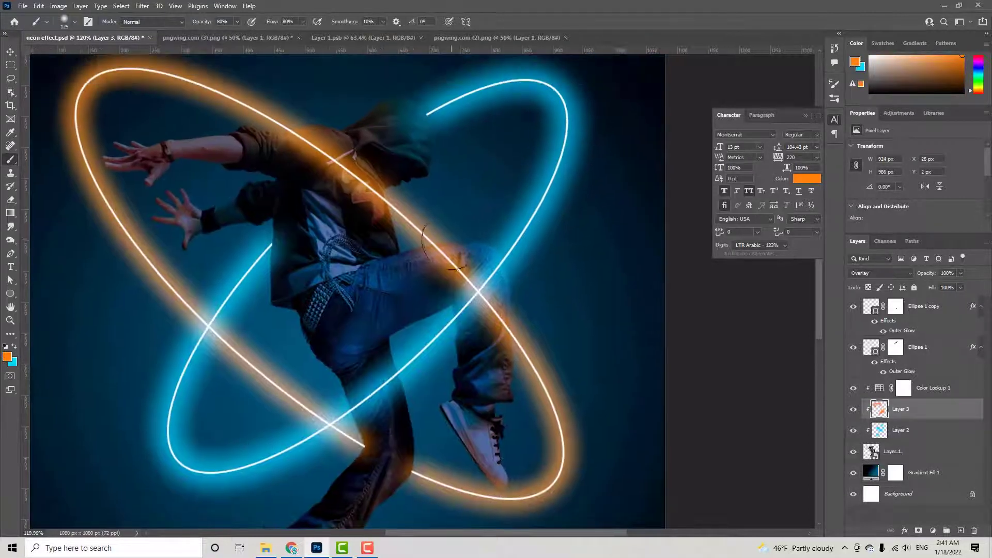
pyautogui.moveTo(314, 169)
pyautogui.mouseDown()
pyautogui.moveTo(356, 221)
pyautogui.moveTo(375, 177)
pyautogui.mouseUp()
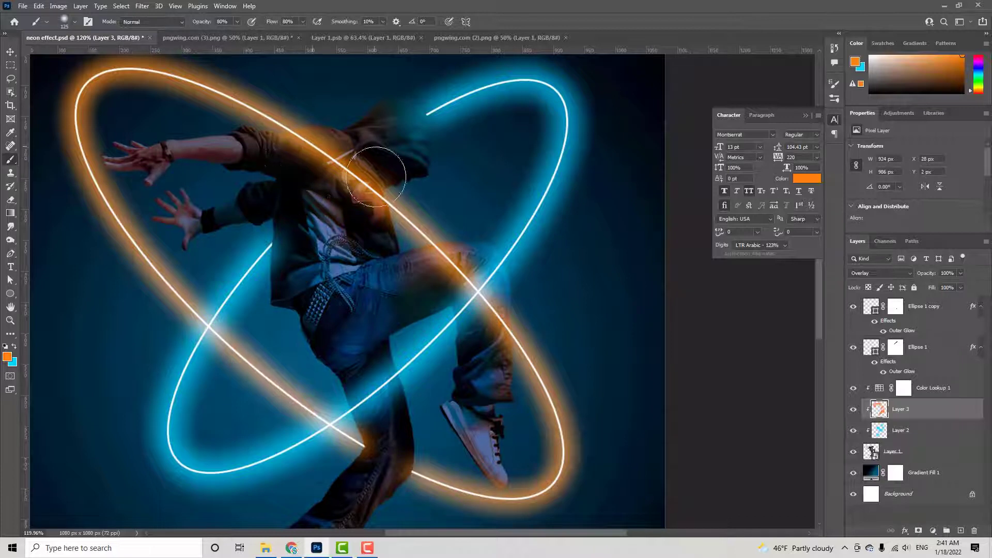
pyautogui.moveTo(284, 177); pyautogui.dragTo(382, 222)
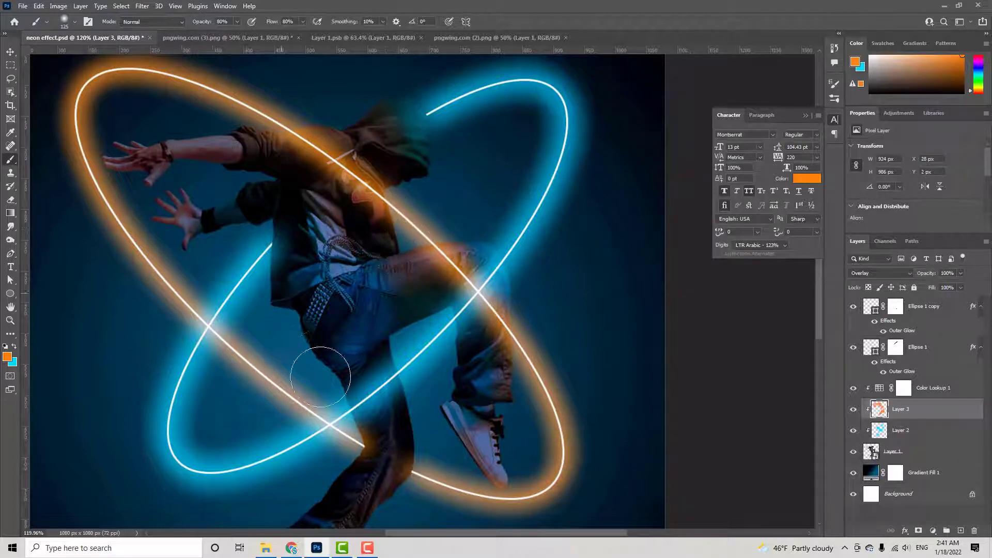
pyautogui.moveTo(363, 375); pyautogui.dragTo(383, 367)
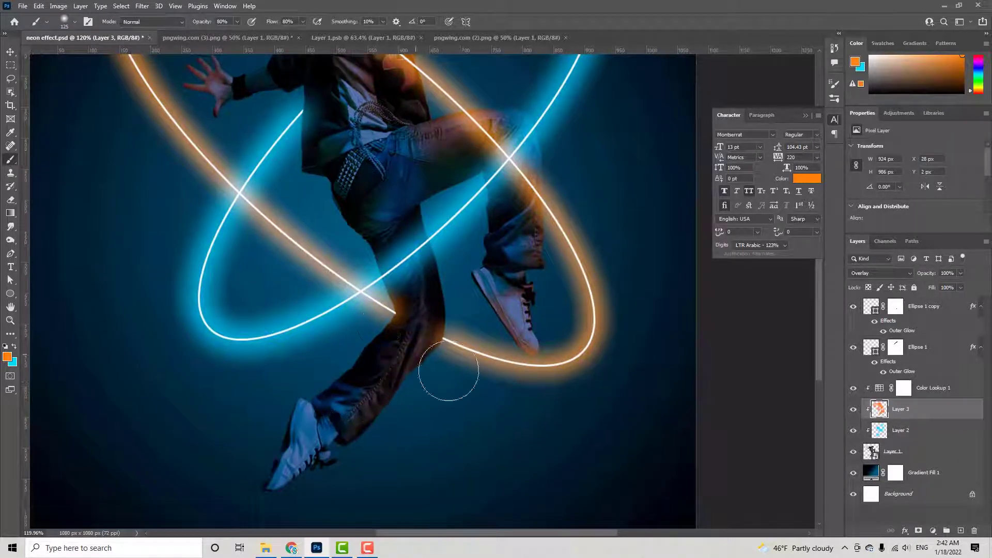
# - Mask the Color Lookup 1 adjustment with black over the dancer's hood, torso, arms, legs and shoes where the rings light them
pyautogui.hotkey('ctrl', '0')
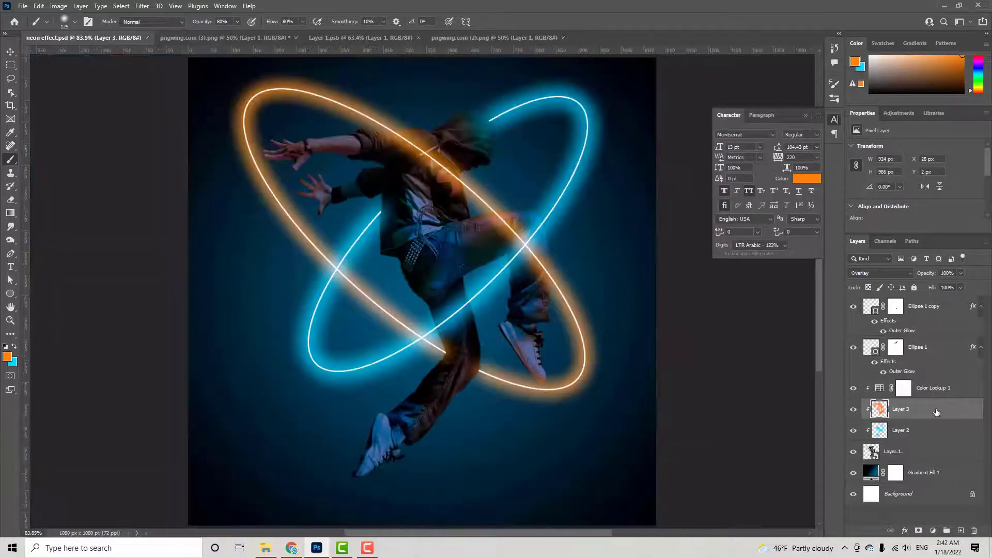
pyautogui.click(903, 388)
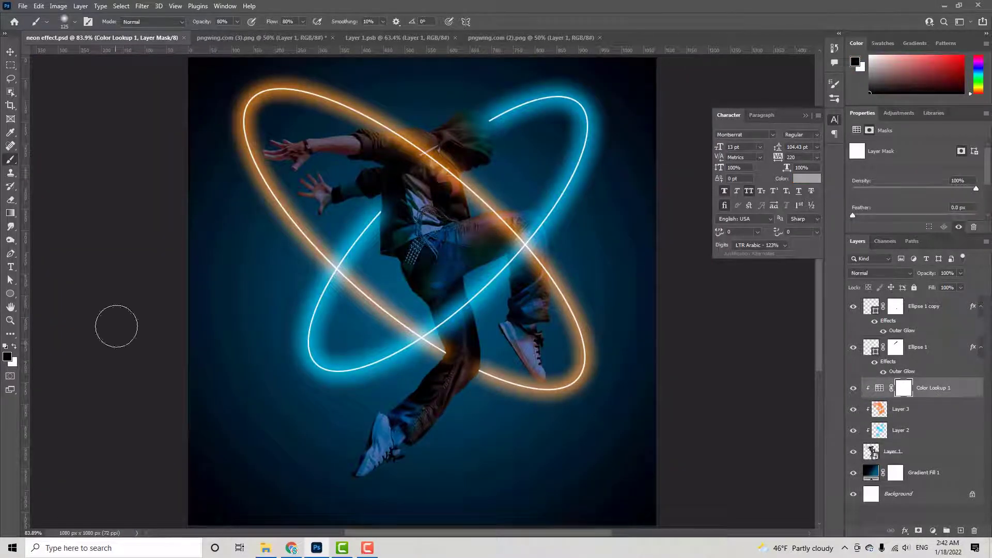
pyautogui.moveTo(477, 120); pyautogui.dragTo(474, 130)
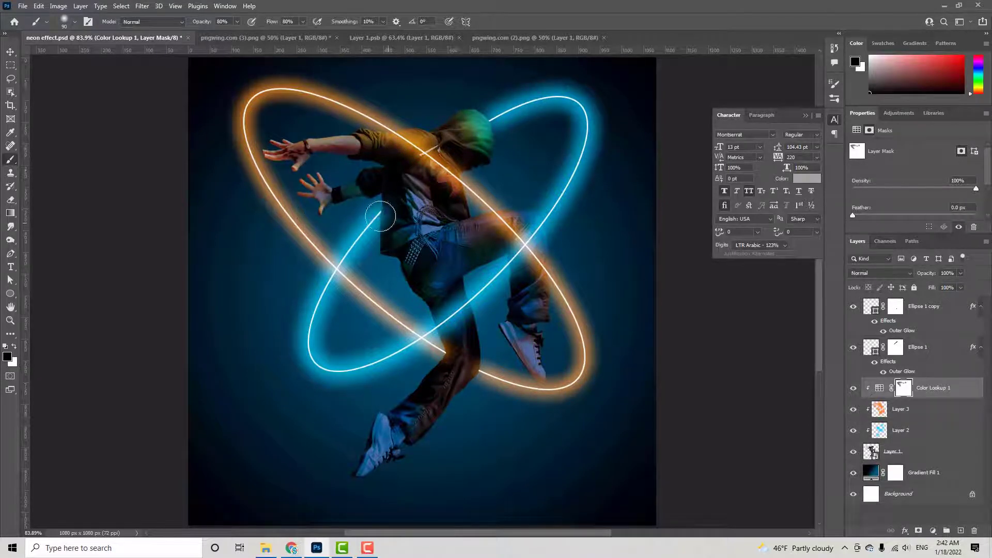
pyautogui.moveTo(383, 189)
pyautogui.mouseDown()
pyautogui.moveTo(417, 161)
pyautogui.moveTo(445, 172)
pyautogui.mouseUp()
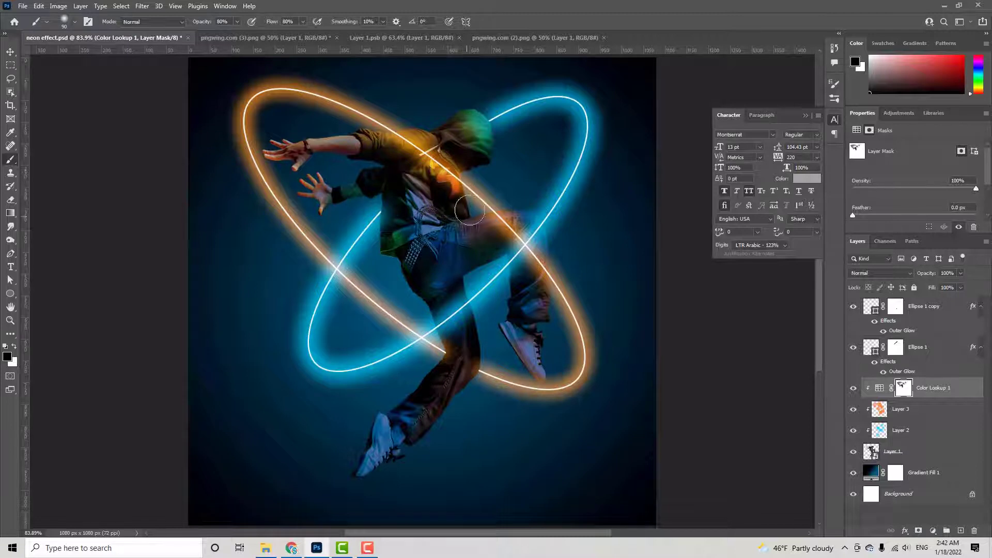
pyautogui.moveTo(469, 210)
pyautogui.mouseDown()
pyautogui.moveTo(522, 236)
pyautogui.moveTo(516, 247)
pyautogui.moveTo(530, 228)
pyautogui.moveTo(546, 266)
pyautogui.moveTo(548, 373)
pyautogui.moveTo(521, 384)
pyautogui.mouseUp()
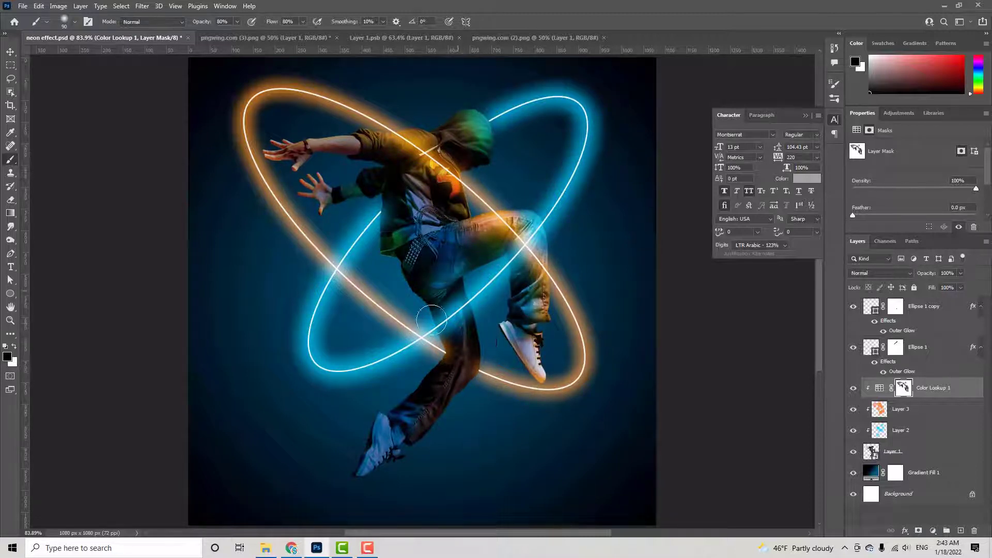
pyautogui.moveTo(405, 264)
pyautogui.mouseDown()
pyautogui.moveTo(399, 298)
pyautogui.moveTo(437, 191)
pyautogui.mouseUp()
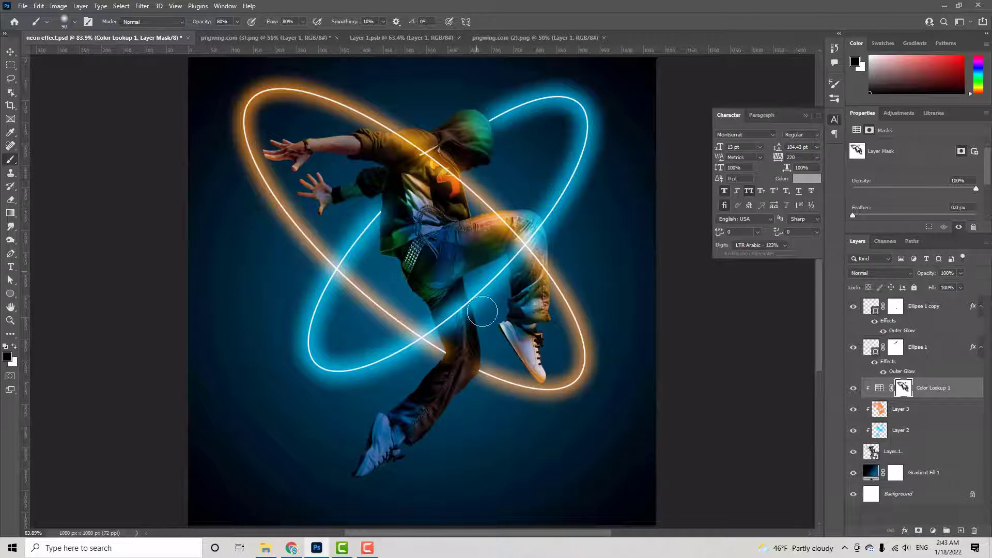
pyautogui.moveTo(448, 366); pyautogui.dragTo(388, 406)
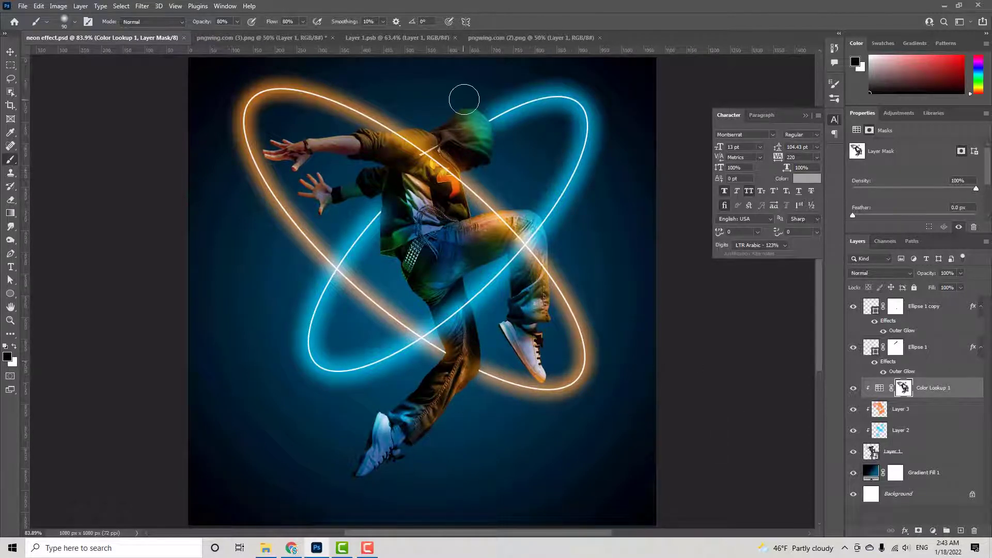
pyautogui.click(10, 51)
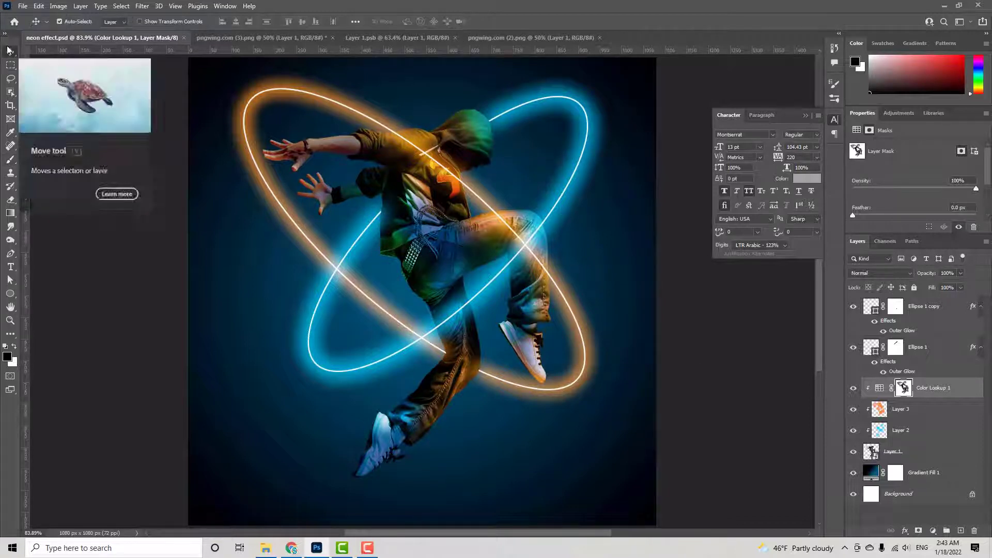
pyautogui.click(879, 388)
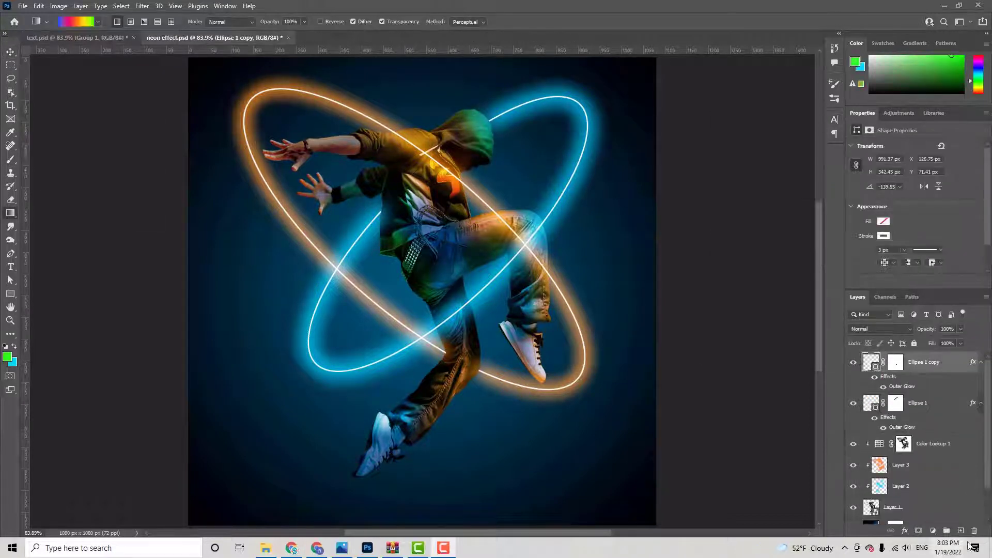
# - Add another Color Lookup adjustment layer above the neon rings and choose a 3DLUT file for it
pyautogui.click(933, 530)
pyautogui.click(922, 478)
pyautogui.click(941, 149)
pyautogui.click(914, 304)
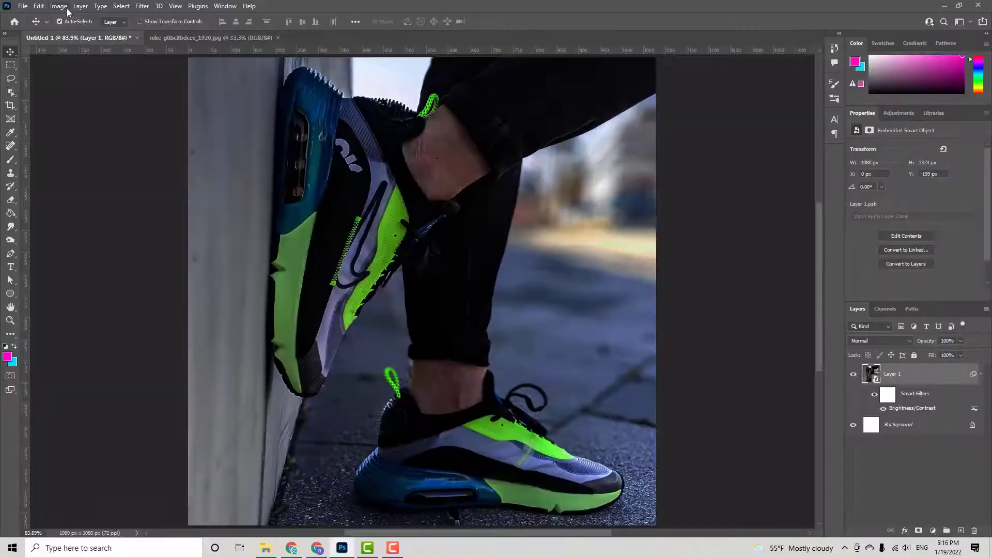
# - In the shoe photo document, darken Layer 1 with a Brightness/Contrast adjustment of brightness -98 and contrast 70
pyautogui.click(58, 6)
pyautogui.moveTo(106, 34)
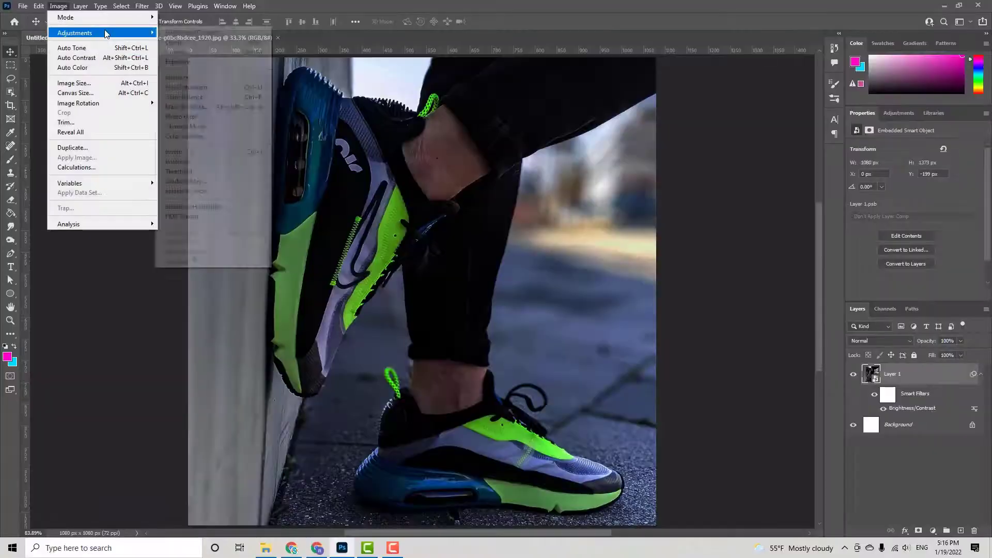
pyautogui.click(191, 32)
pyautogui.moveTo(681, 150); pyautogui.dragTo(705, 177)
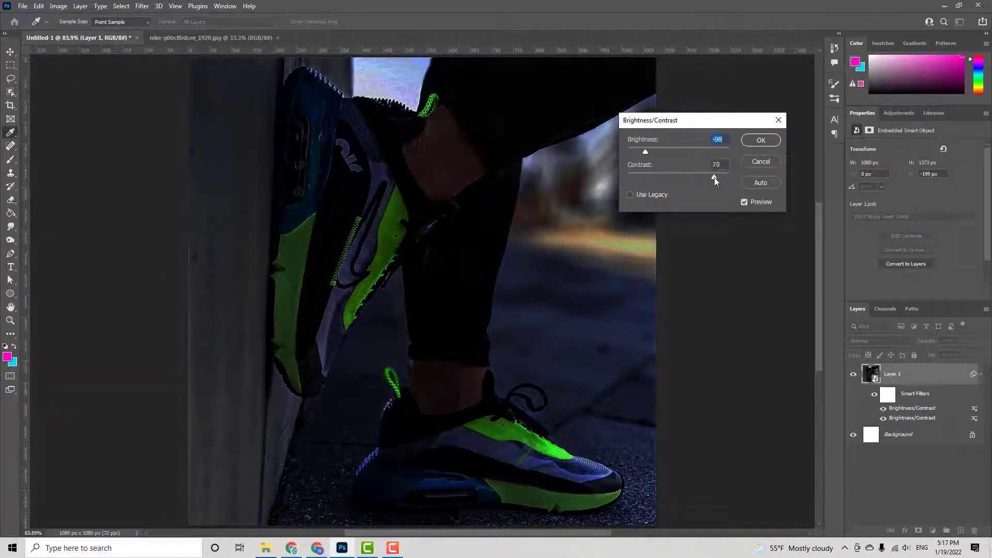
pyautogui.click(759, 140)
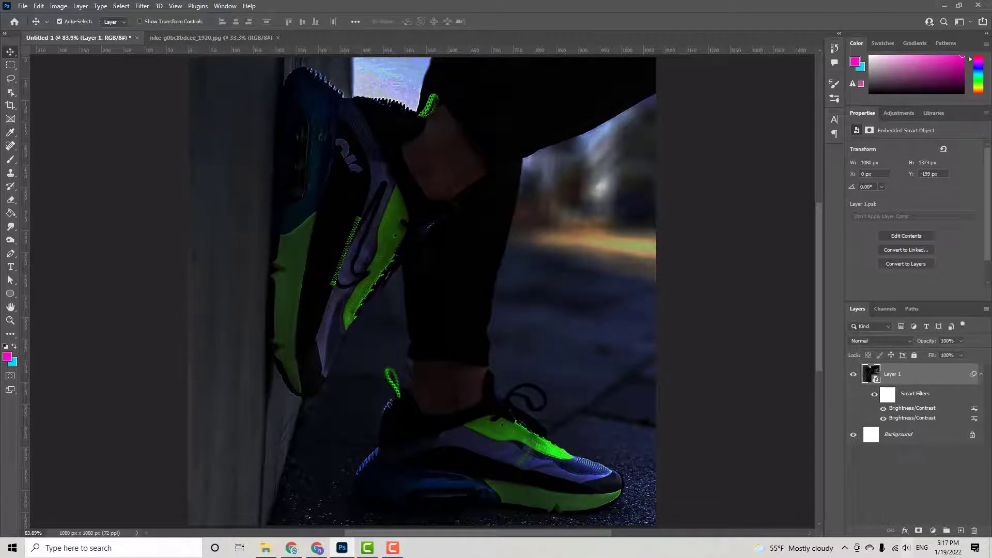
# - Add a Color Lookup adjustment layer using Moonlight.3DL above the shoe photo and set its opacity to 50%
pyautogui.click(932, 531)
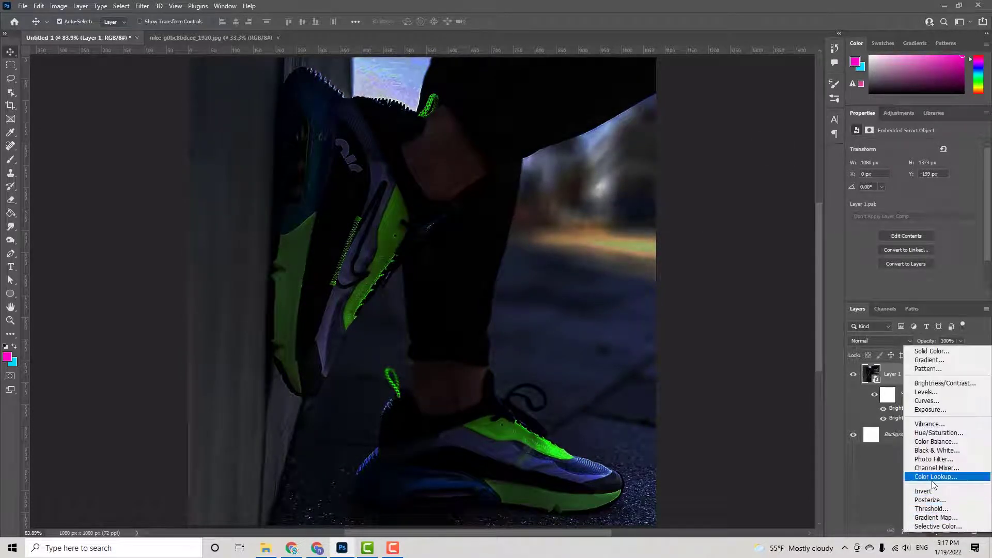
pyautogui.click(924, 468)
pyautogui.click(930, 150)
pyautogui.click(919, 408)
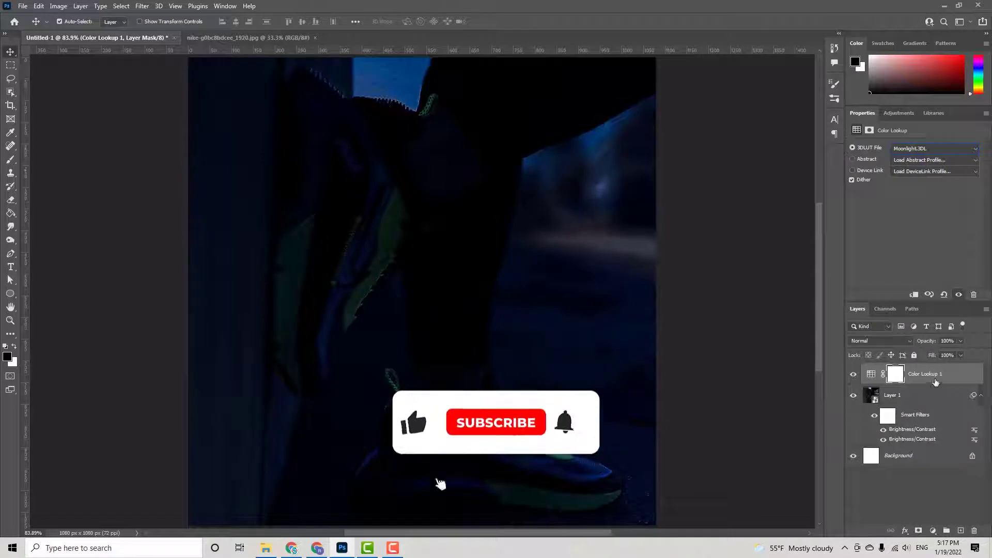
pyautogui.write('50')
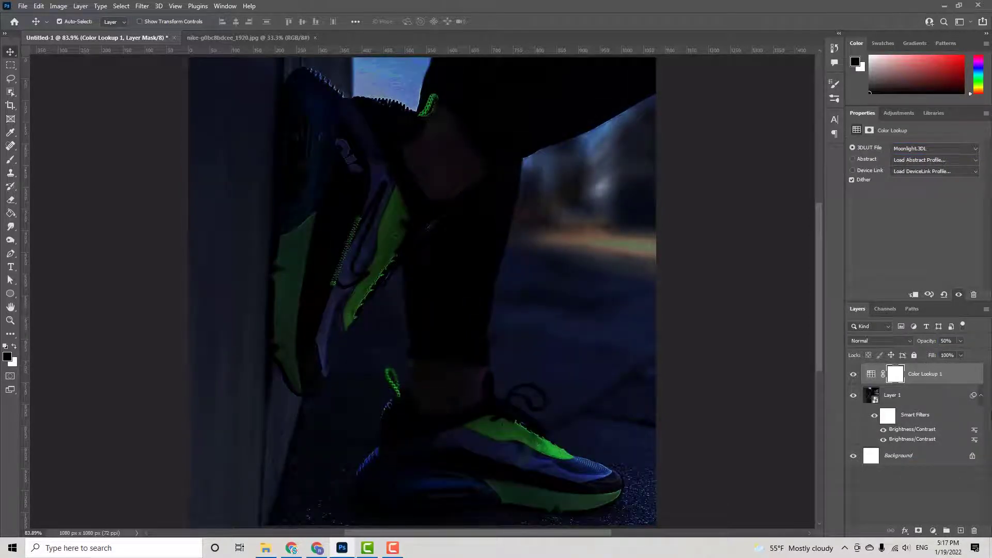
# - Add a new empty layer above the Color Lookup and set the Pen tool to Shape mode
pyautogui.click(960, 531)
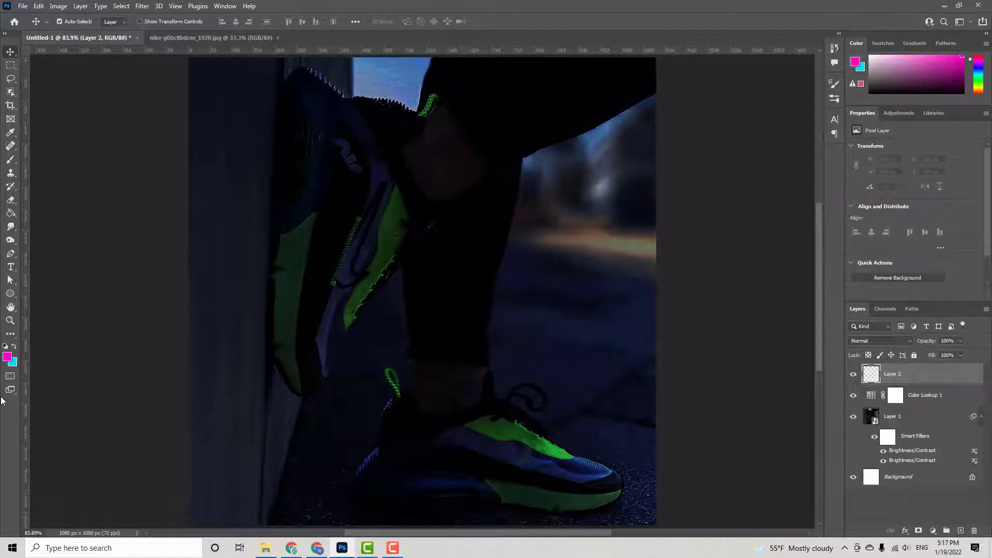
pyautogui.click(11, 254)
pyautogui.click(75, 22)
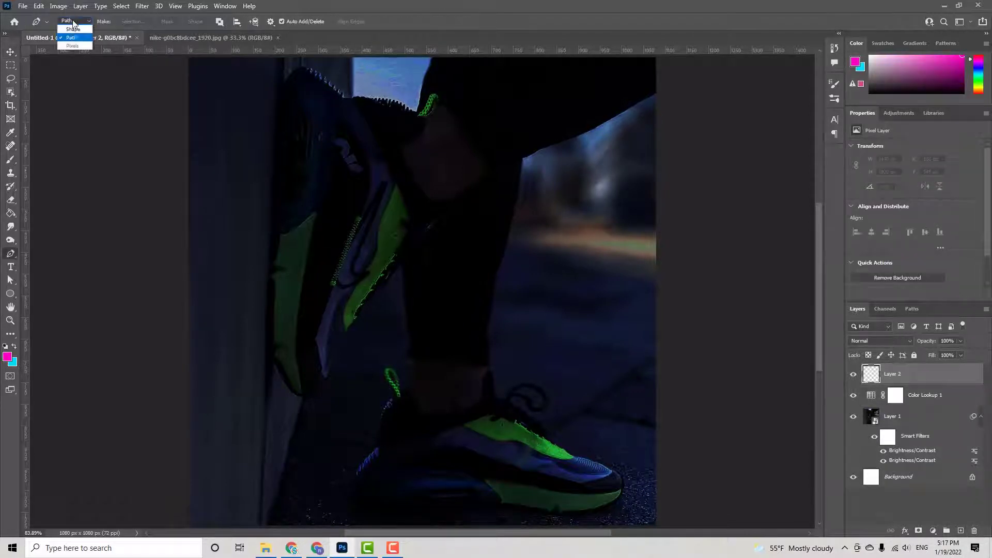
pyautogui.click(70, 32)
# - Start a pen shape at the rear corner of the lower shoe's green sole and trace its underside including the notches
pyautogui.scroll(10, 477, 471)
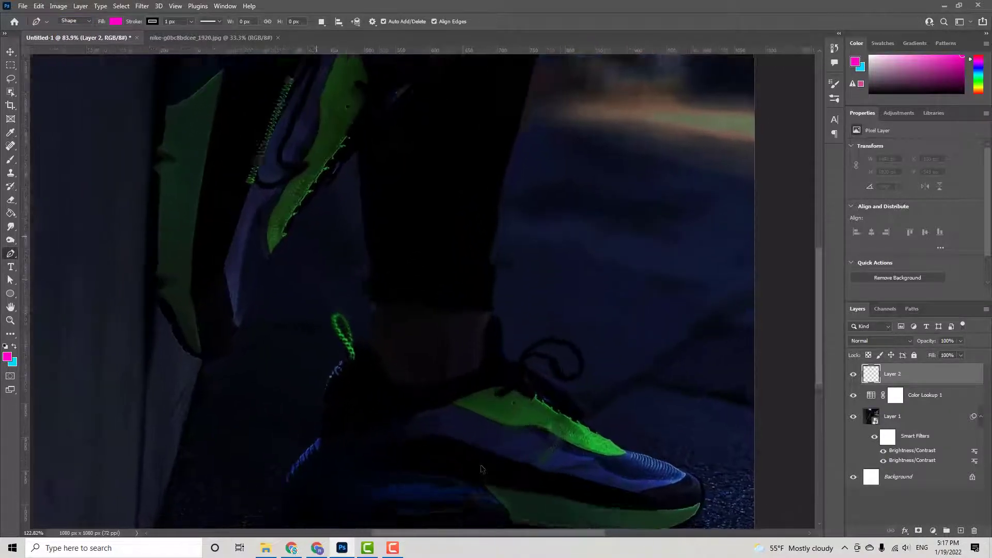
pyautogui.moveTo(279, 278); pyautogui.dragTo(349, 301)
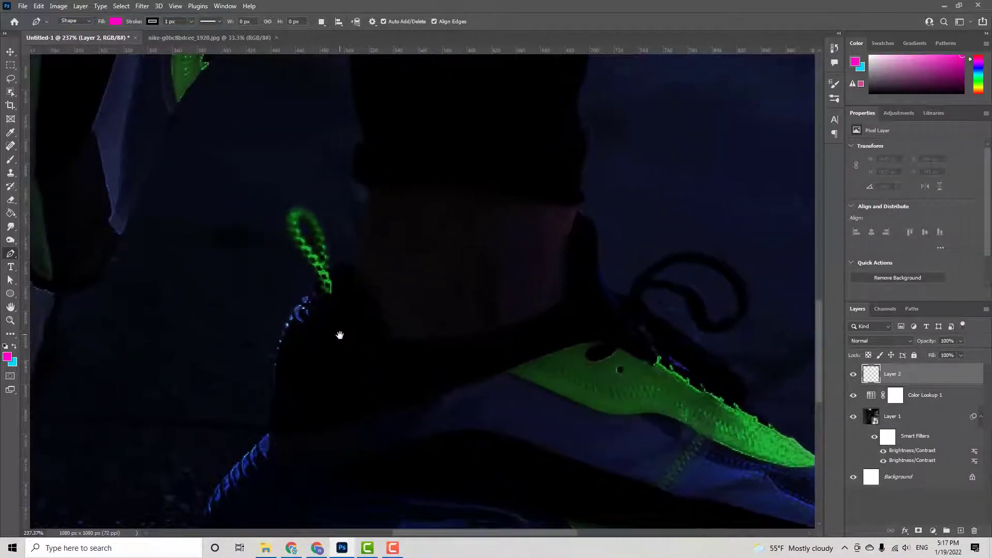
pyautogui.moveTo(354, 347); pyautogui.dragTo(126, 125)
pyautogui.click(341, 299)
pyautogui.moveTo(386, 347); pyautogui.dragTo(484, 384)
pyautogui.click(391, 368)
pyautogui.click(496, 381)
pyautogui.moveTo(525, 396); pyautogui.dragTo(584, 390)
pyautogui.keyDown('alt'); pyautogui.click(525, 396); pyautogui.keyUp('alt')
pyautogui.click(541, 383)
pyautogui.click(556, 399)
# - Continue the sole shape around the toe and close it along the sole's upper edge
pyautogui.moveTo(729, 330); pyautogui.dragTo(746, 273)
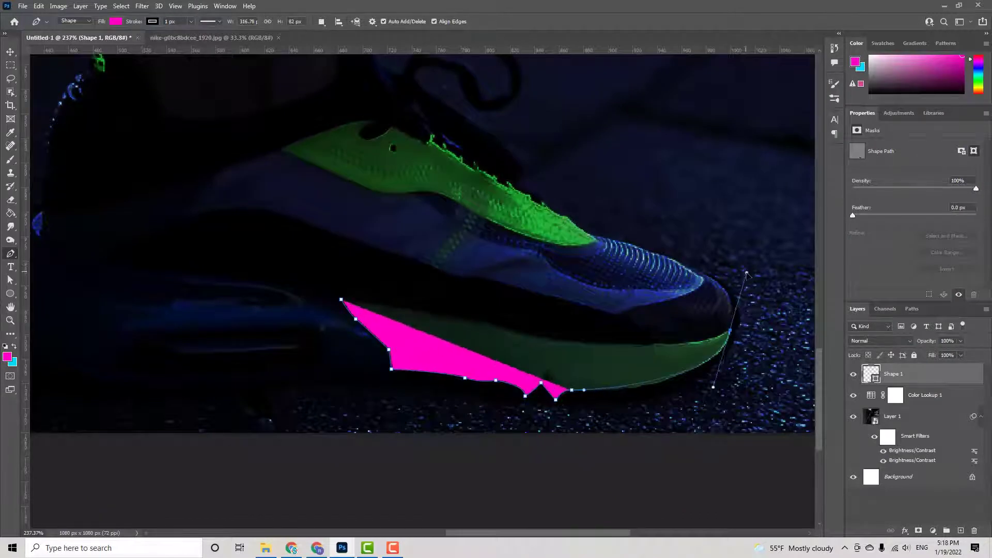
pyautogui.moveTo(731, 327); pyautogui.dragTo(753, 271)
pyautogui.click(481, 321)
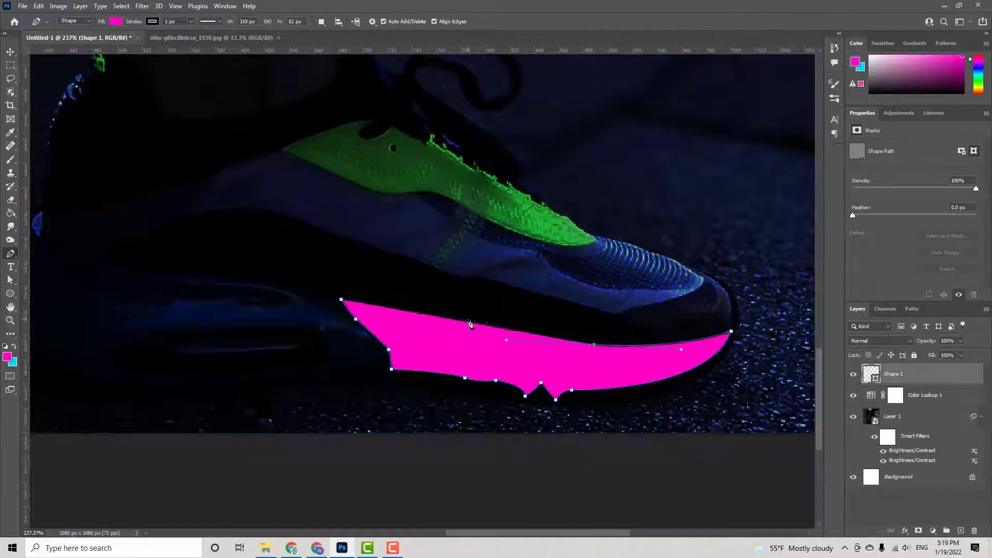
pyautogui.moveTo(341, 299); pyautogui.dragTo(310, 302)
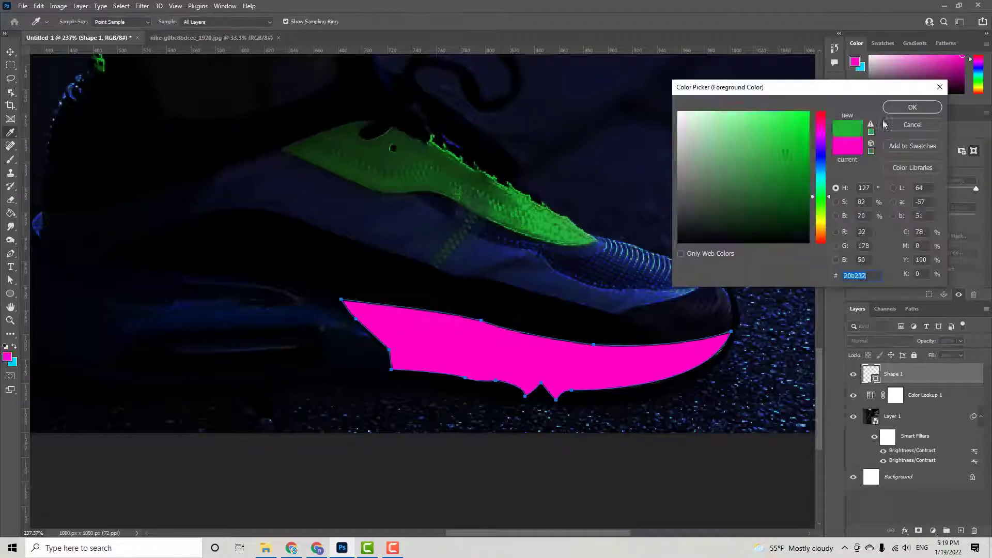
# - Recolour the sole shape with green 20b232 and set its blend mode to Screen
pyautogui.press('Return')
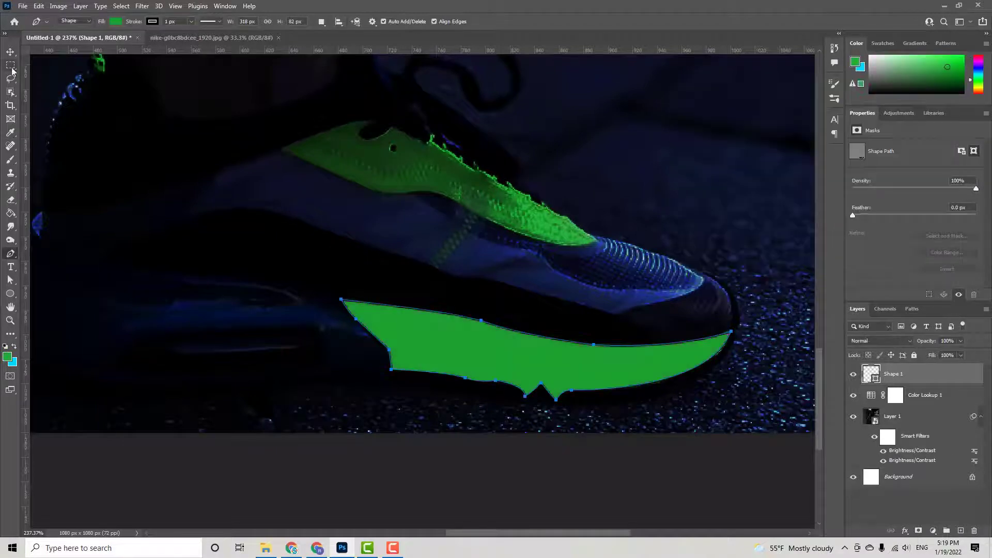
pyautogui.press('m')
pyautogui.click(863, 344)
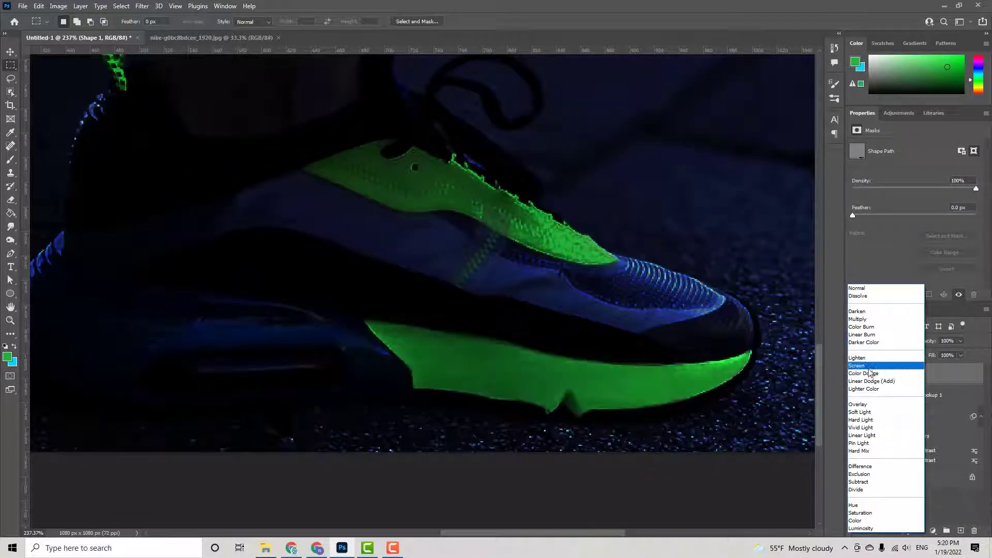
pyautogui.click(869, 365)
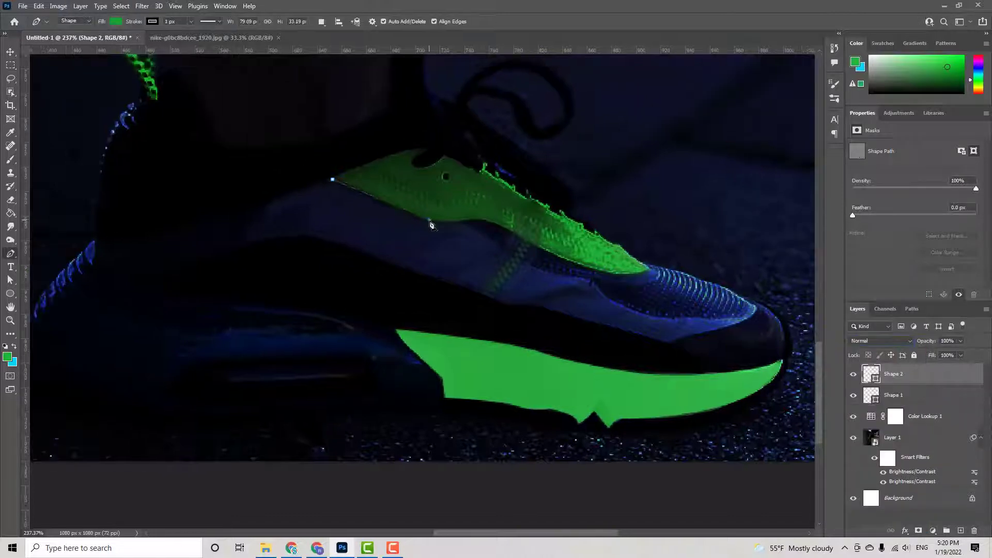
# - Trace the green upper panel of the lower shoe, including its jagged lace edge, as a closed green pen shape
pyautogui.click(489, 221)
pyautogui.click(521, 237)
pyautogui.click(649, 269)
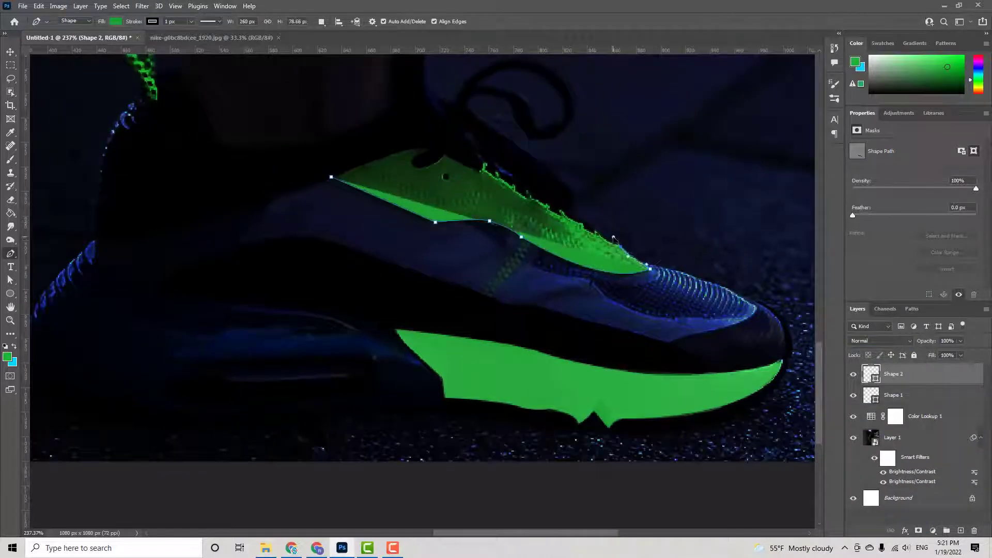
pyautogui.click(609, 243)
pyautogui.click(584, 223)
pyautogui.click(549, 205)
pyautogui.click(529, 199)
pyautogui.click(514, 185)
pyautogui.click(488, 163)
pyautogui.click(445, 155)
pyautogui.moveTo(429, 150); pyautogui.dragTo(471, 123)
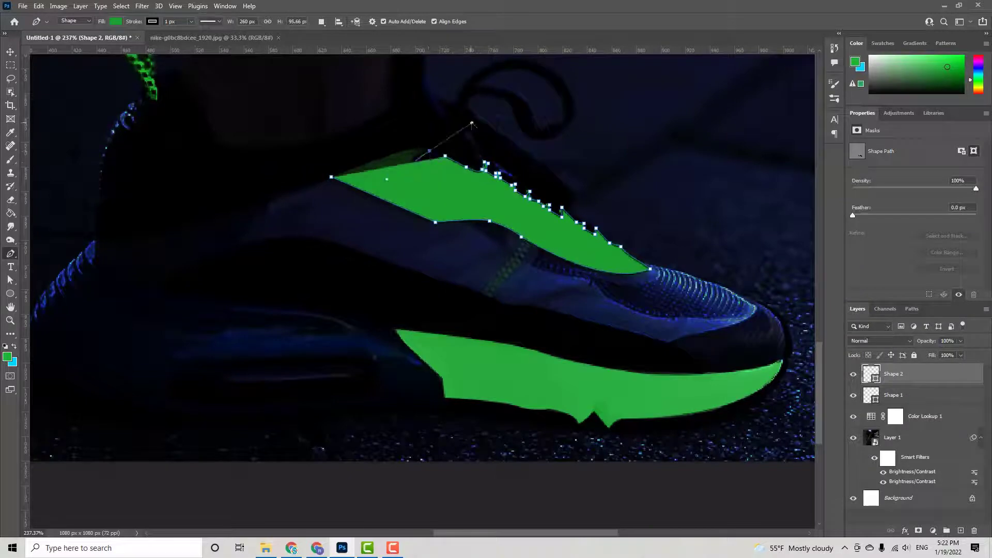
pyautogui.click(331, 177)
# - Set the blend mode of the upper panel shape to Screen
pyautogui.press('v')
pyautogui.click(878, 341)
pyautogui.click(875, 368)
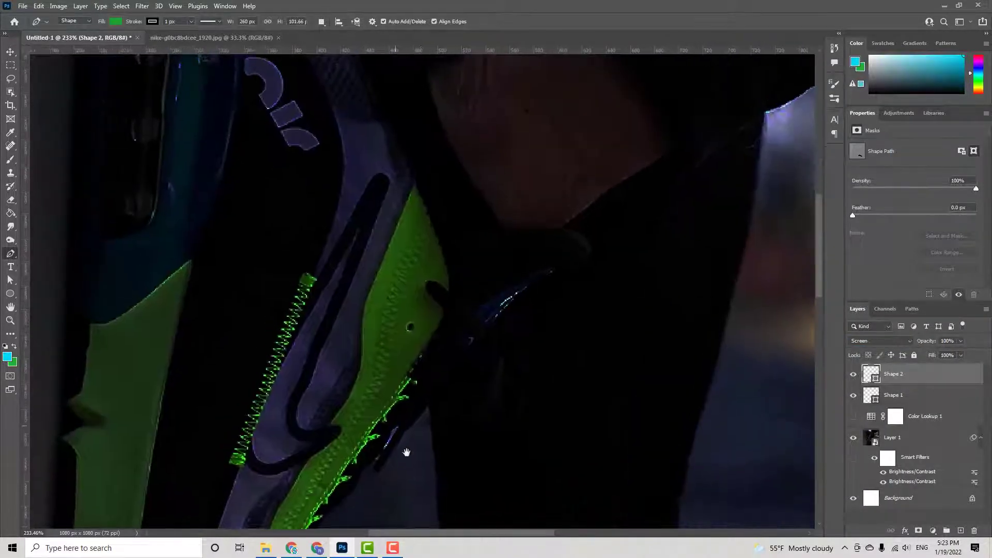
# - Trace the green front sole section of the raised shoe as a closed pen shape and recolour it bright green
pyautogui.moveTo(445, 417); pyautogui.dragTo(467, 454)
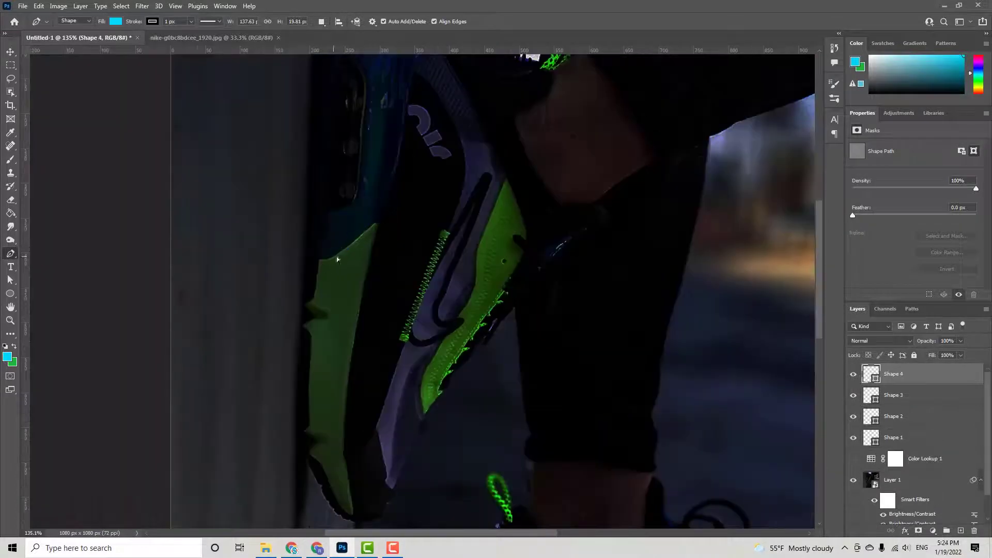
pyautogui.click(321, 316)
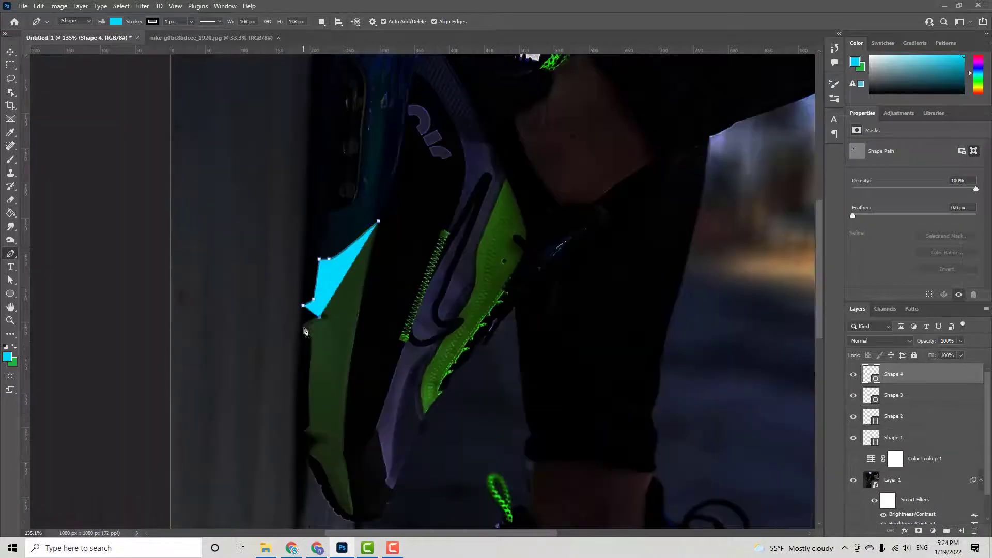
pyautogui.click(304, 430)
pyautogui.click(319, 441)
pyautogui.click(309, 450)
pyautogui.click(318, 461)
pyautogui.click(354, 513)
pyautogui.click(344, 459)
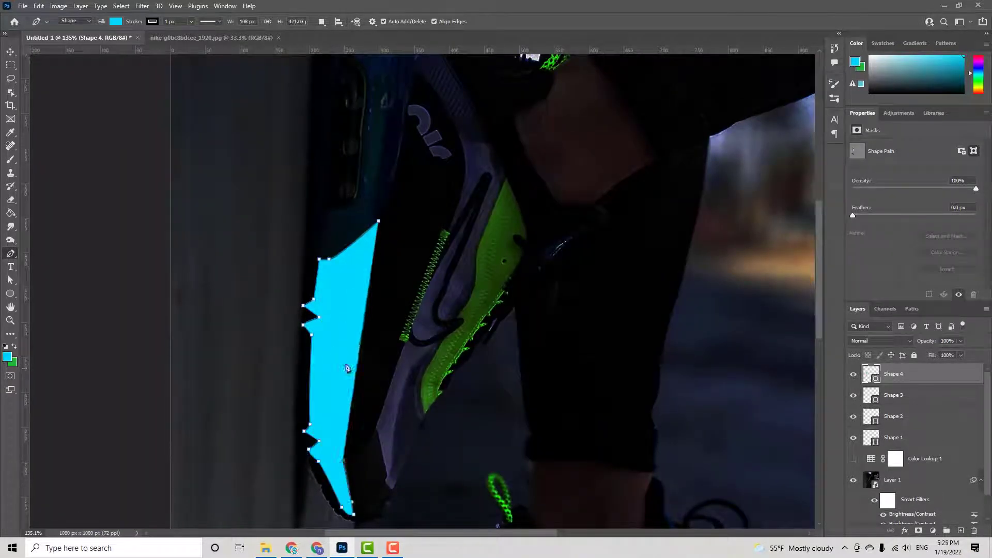
pyautogui.click(351, 353)
pyautogui.moveTo(379, 221); pyautogui.dragTo(386, 206)
pyautogui.doubleClick(871, 374)
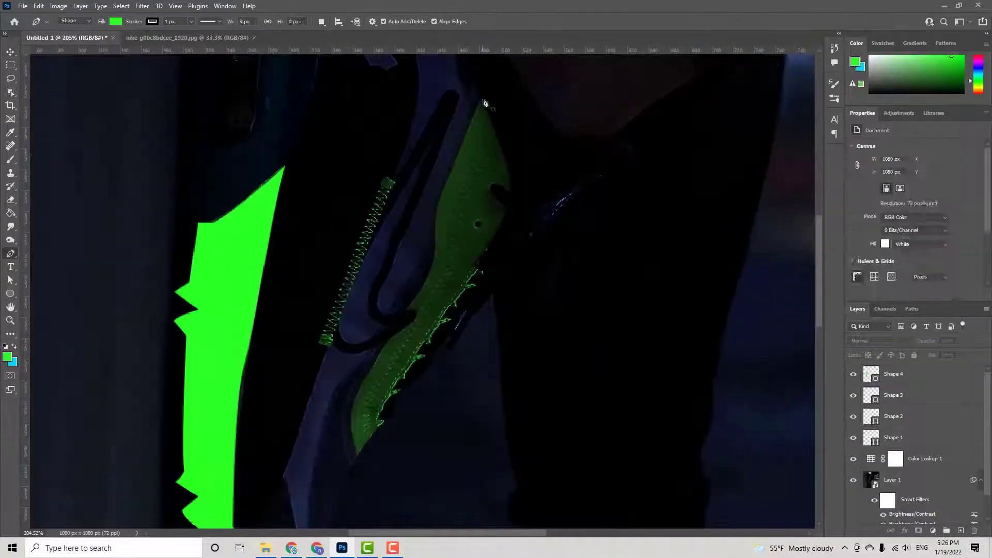
# - Begin a green pen shape on the raised shoe's upper panel, following its inner edge from the collar tip around the toe tip
pyautogui.click(481, 98)
pyautogui.click(441, 198)
pyautogui.click(436, 236)
pyautogui.click(425, 280)
pyautogui.click(407, 309)
pyautogui.click(406, 327)
pyautogui.click(381, 353)
pyautogui.click(355, 398)
pyautogui.click(385, 421)
# - Continue the panel shape along the jagged lace edge and around the lace loop, closing it at the collar tip
pyautogui.click(374, 420)
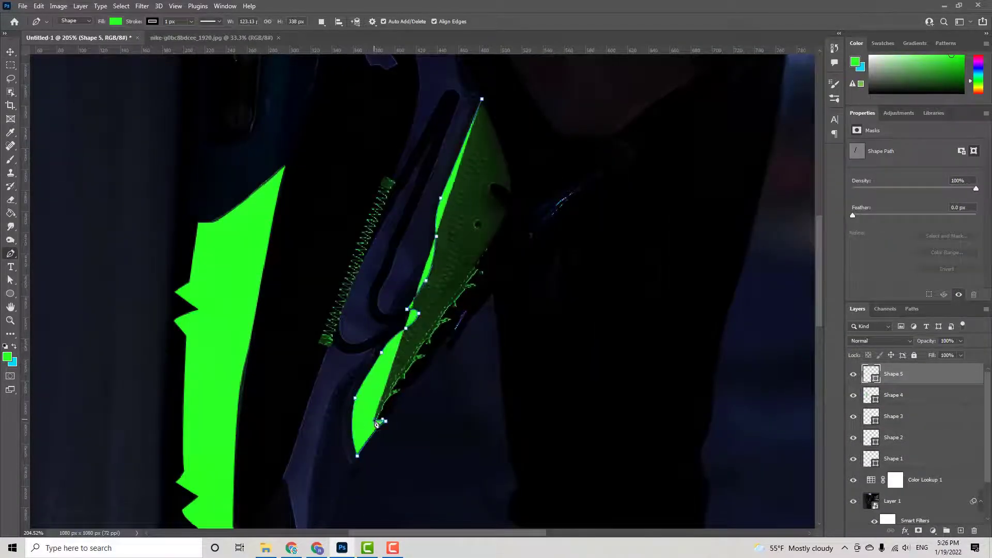
pyautogui.click(401, 389)
pyautogui.click(412, 363)
pyautogui.click(427, 357)
pyautogui.click(431, 337)
pyautogui.click(453, 319)
pyautogui.click(468, 284)
pyautogui.click(473, 284)
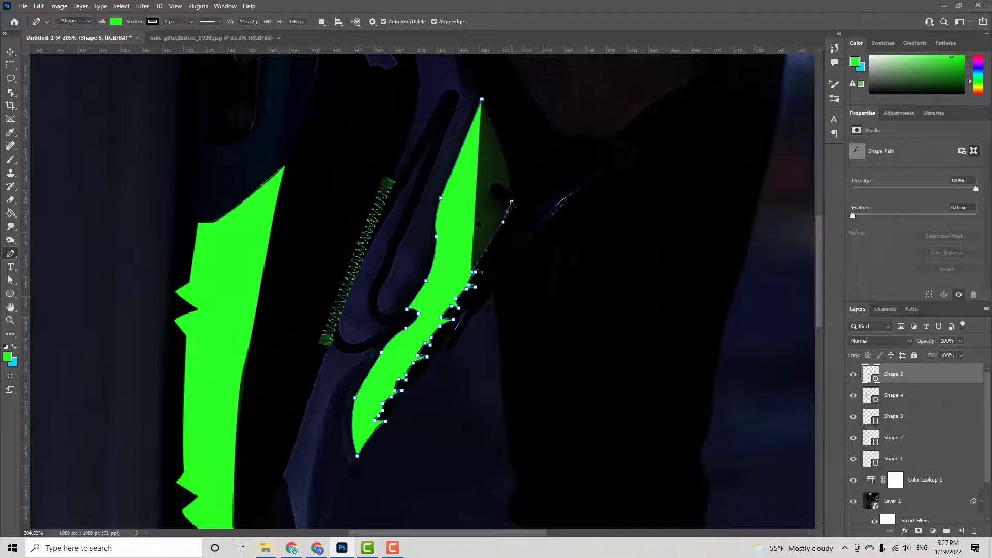
pyautogui.click(481, 99)
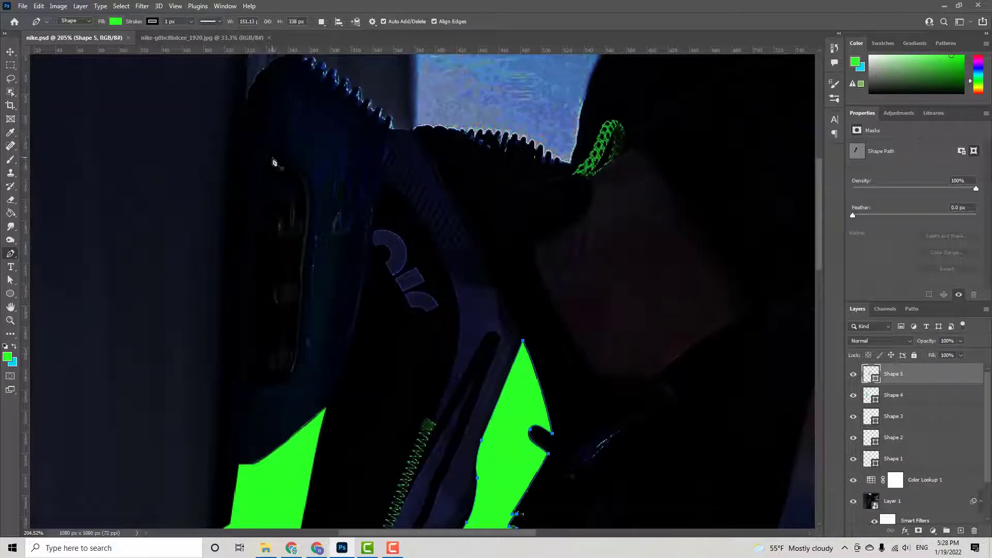
# - Close a thin curved green accent along the raised shoe's air window and delete the earlier accent shape on the lower shoe's sole
pyautogui.click(302, 271)
pyautogui.click(292, 371)
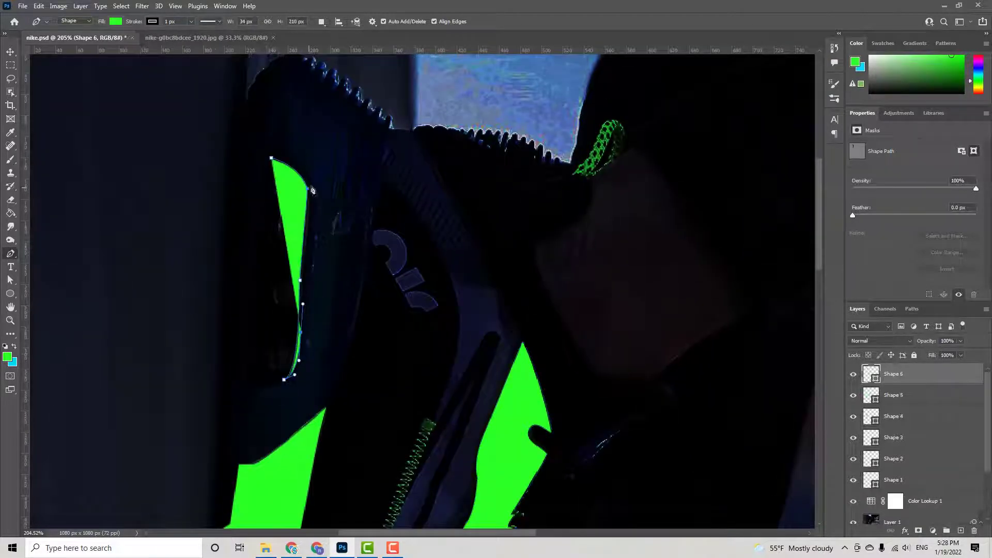
pyautogui.click(271, 157)
pyautogui.press('v')
pyautogui.hotkey('ctrl', '0')
pyautogui.click(445, 494)
pyautogui.press('Delete')
# - Duplicate the thin air-window accent and transform the copy to fit the lower shoe's air window
pyautogui.click(309, 155)
pyautogui.hotkey('ctrl', 'j')
pyautogui.scroll(5, 482, 537)
pyautogui.hotkey('ctrl', 't')
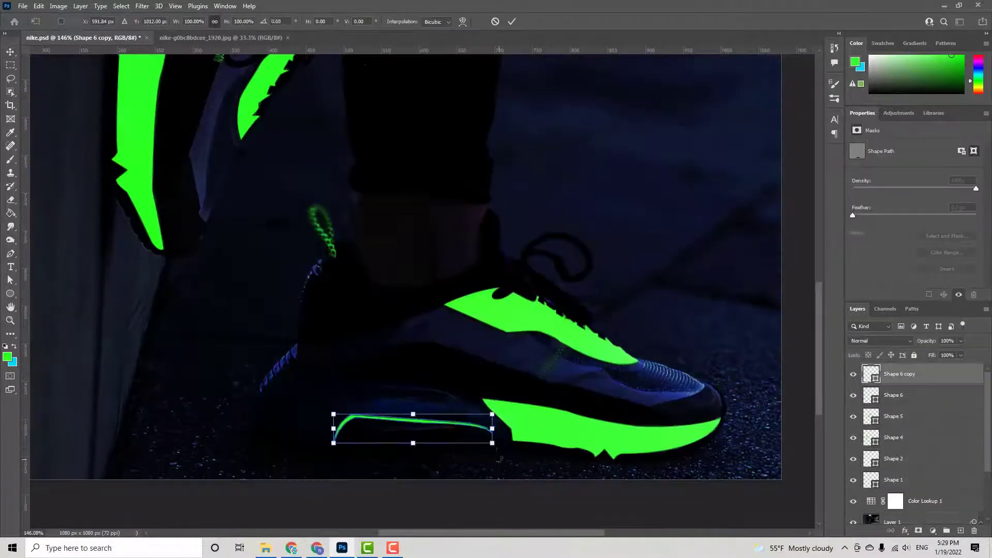
pyautogui.moveTo(491, 457); pyautogui.dragTo(494, 451)
pyautogui.press('Return')
pyautogui.scroll(-5, 494, 451)
# - Make cyan the foreground colour and trace a pen shape along the lower shoe's midsole seam from heel to toe
pyautogui.press('p')
pyautogui.scroll(8, 332, 79)
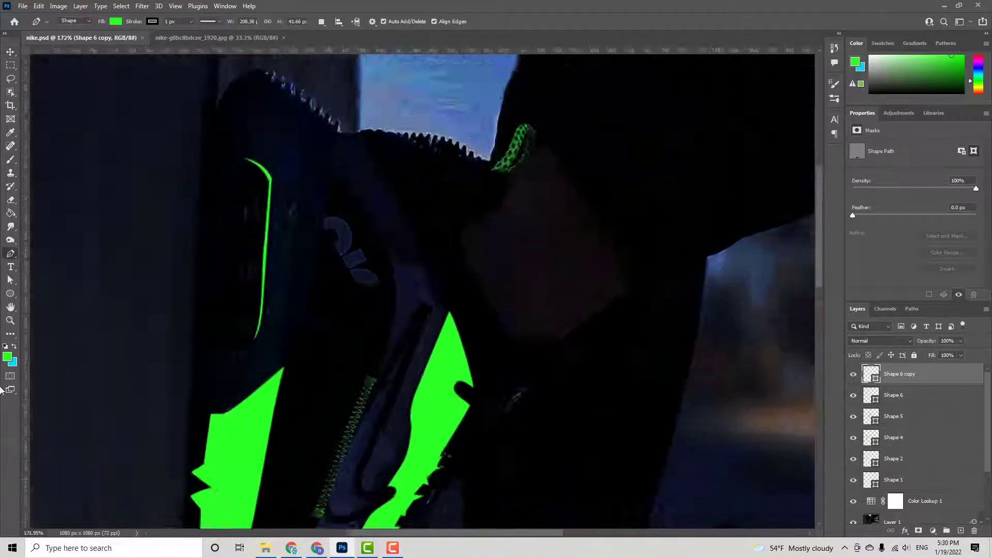
pyautogui.click(14, 346)
pyautogui.scroll(-8, 349, 272)
pyautogui.scroll(10, 465, 465)
pyautogui.click(260, 343)
pyautogui.click(583, 356)
pyautogui.click(613, 357)
pyautogui.click(727, 390)
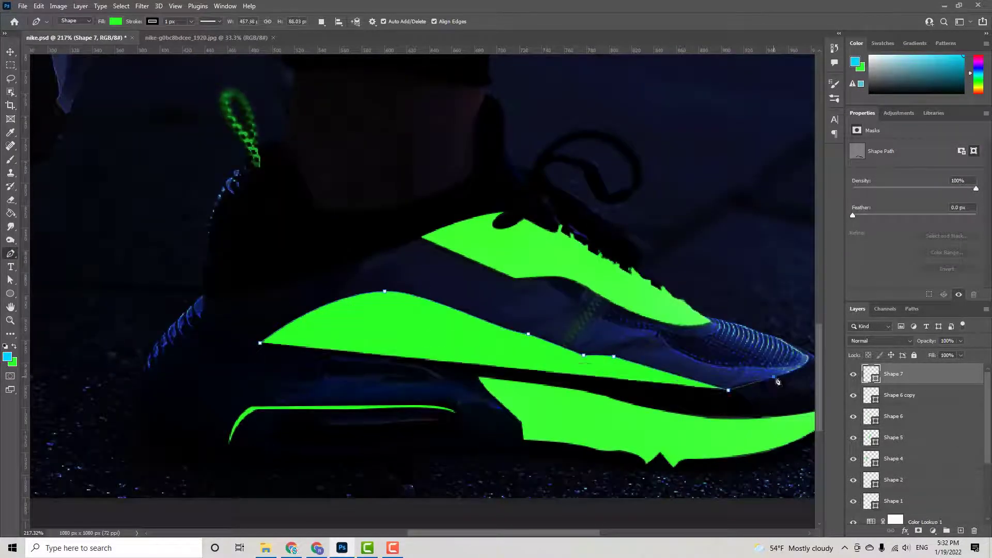
pyautogui.click(773, 377)
pyautogui.moveTo(796, 349); pyautogui.dragTo(618, 317)
# - Trace back along the seam from toe to heel to close it as a thin line shape, and recolour it cyan
pyautogui.click(636, 327)
pyautogui.click(594, 351)
pyautogui.moveTo(532, 362); pyautogui.dragTo(524, 356)
pyautogui.click(430, 328)
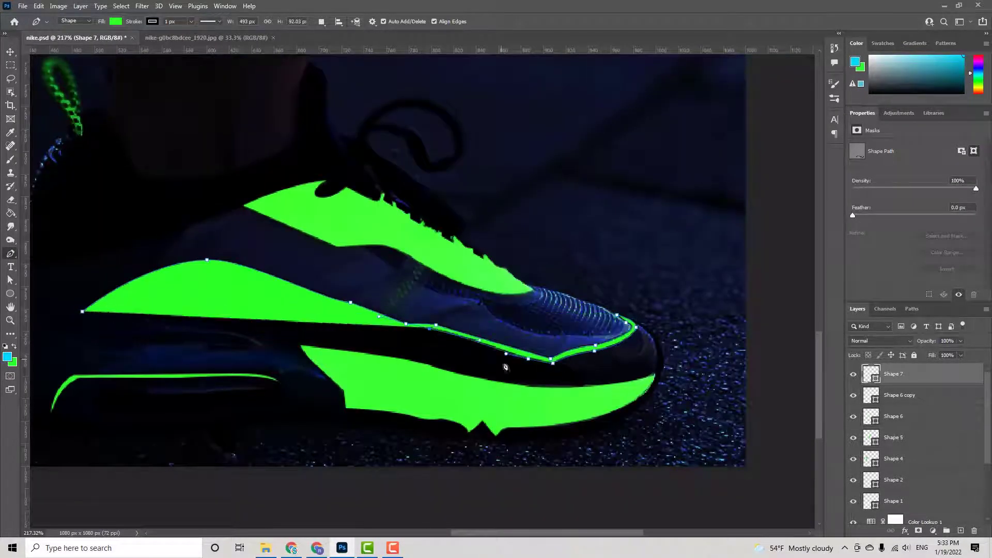
pyautogui.click(405, 327)
pyautogui.click(351, 306)
pyautogui.click(325, 299)
pyautogui.moveTo(215, 262); pyautogui.dragTo(139, 256)
pyautogui.hscroll(-4, 207, 261)
pyautogui.moveTo(278, 312); pyautogui.dragTo(195, 360)
pyautogui.doubleClick(871, 373)
pyautogui.hotkey('ctrl', '0')
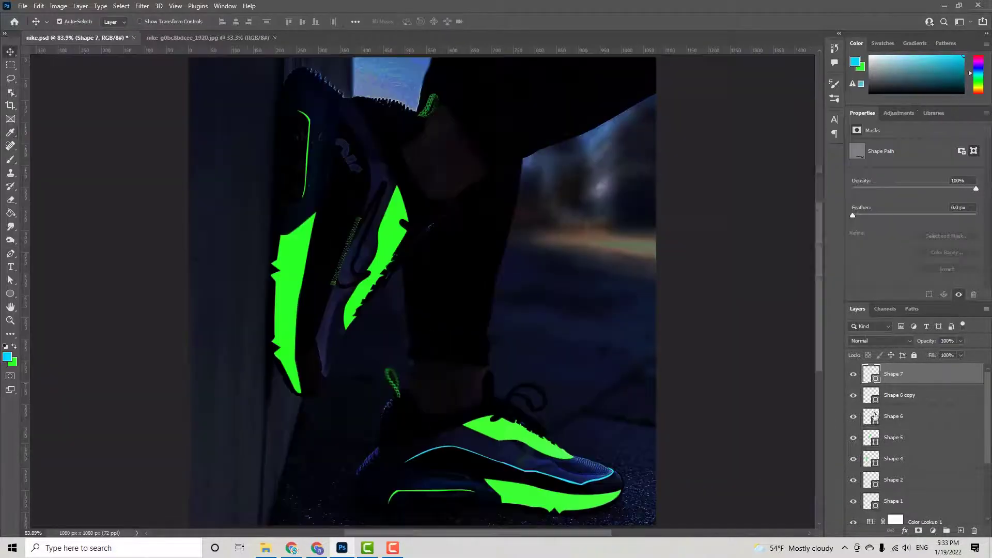
# - Draw a thin tapered cyan shape on the lower shoe from the heel to the tip of the green lace panel
pyautogui.scroll(7, 516, 465)
pyautogui.press('p')
pyautogui.click(238, 307)
pyautogui.moveTo(293, 304); pyautogui.dragTo(334, 289)
pyautogui.click(350, 283)
pyautogui.moveTo(393, 268); pyautogui.dragTo(406, 264)
pyautogui.keyDown('alt'); pyautogui.click(393, 268); pyautogui.keyUp('alt')
pyautogui.moveTo(331, 296); pyautogui.dragTo(294, 311)
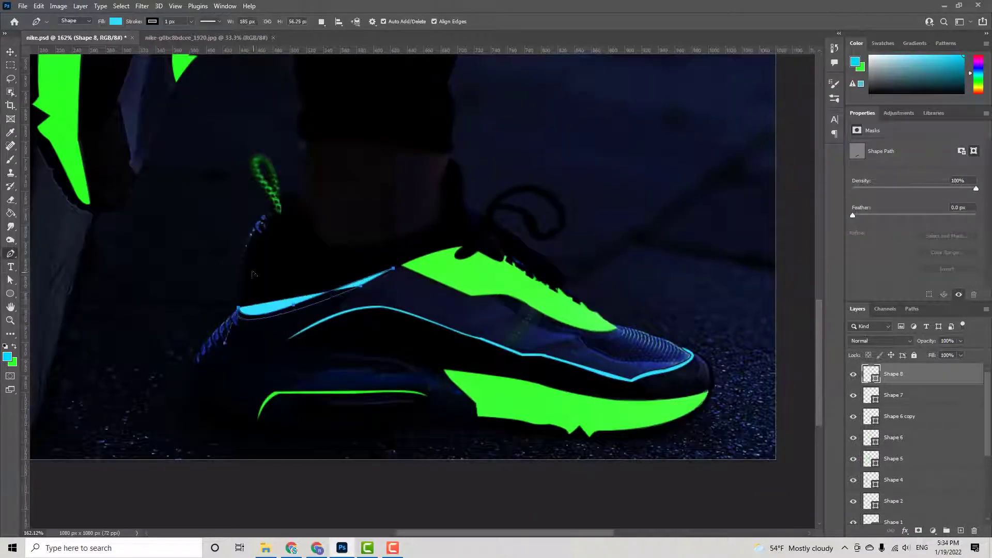
pyautogui.click(238, 308)
pyautogui.press('v')
pyautogui.click(516, 496)
pyautogui.hotkey('ctrl', '0')
# - Draw a thin curved cyan shape on the raised shoe from the heel ridge down to the green zigzag stitching
pyautogui.scroll(7, 310, 129)
pyautogui.press('p')
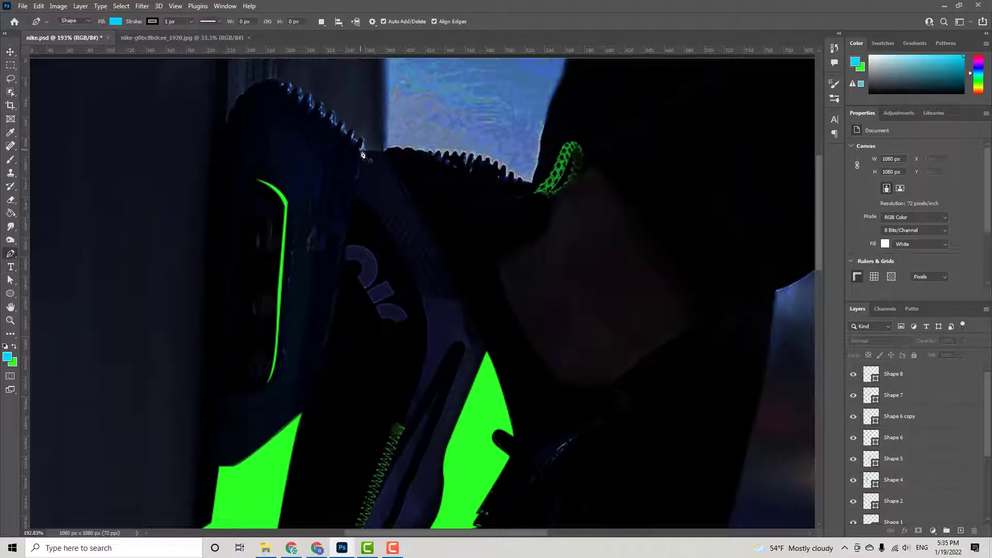
pyautogui.click(360, 150)
pyautogui.moveTo(365, 200); pyautogui.dragTo(387, 216)
pyautogui.moveTo(428, 336); pyautogui.dragTo(423, 381)
pyautogui.moveTo(401, 425); pyautogui.dragTo(395, 443)
pyautogui.moveTo(422, 328); pyautogui.dragTo(417, 292)
pyautogui.hotkey('ctrl', 'z')
pyautogui.moveTo(393, 248); pyautogui.dragTo(353, 197)
pyautogui.click(360, 150)
pyautogui.press('v')
pyautogui.hotkey('ctrl', '0')
# - Adjust the upper bend anchor of the raised shoe's curved cyan line with the Direct Selection tool
pyautogui.scroll(7, 362, 129)
pyautogui.press('a')
pyautogui.click(396, 154)
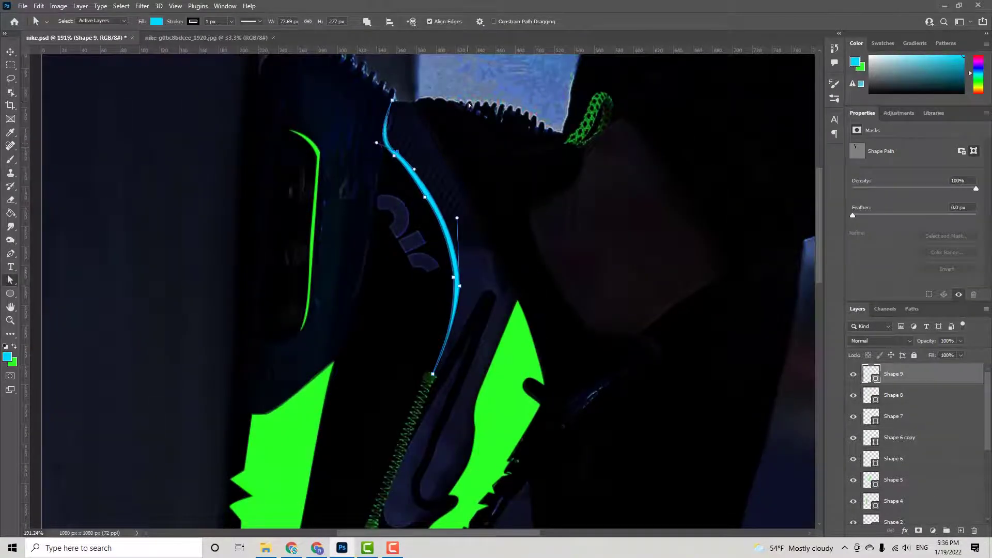
pyautogui.hotkey('ctrl', '0')
# - Trace a thin angled cyan line on the raised shoe from the end of the zigzag stitching to the toe
pyautogui.scroll(7, 356, 356)
pyautogui.press('p')
pyautogui.click(296, 192)
pyautogui.click(252, 316)
pyautogui.click(270, 383)
pyautogui.click(276, 402)
pyautogui.click(263, 394)
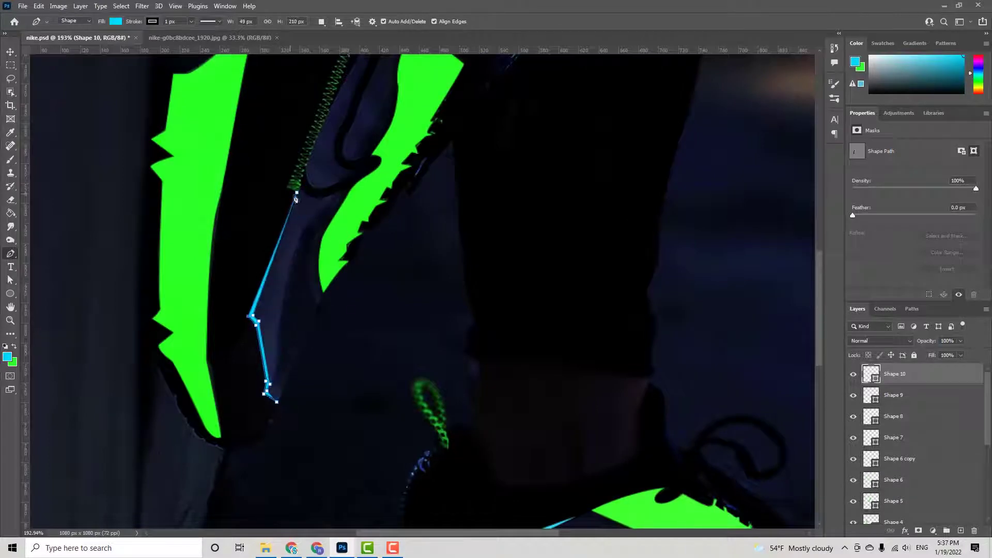
pyautogui.click(297, 193)
pyautogui.press('v')
pyautogui.hotkey('ctrl', '0')
# - Trace the swoosh logo on the raised shoe as a closed cyan pen shape
pyautogui.scroll(7, 336, 246)
pyautogui.press('p')
pyautogui.click(419, 138)
pyautogui.moveTo(326, 325); pyautogui.dragTo(328, 355)
pyautogui.press('a')
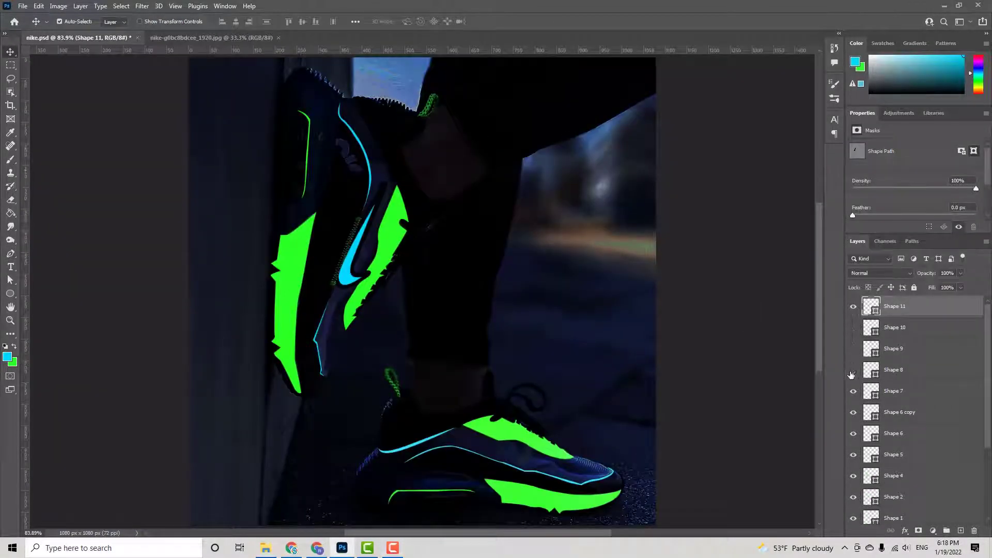
# - Check the upper shape layers' visibility and try to merge Shape 11 through Shape 6 copy
pyautogui.moveTo(850, 375); pyautogui.dragTo(851, 392)
pyautogui.moveTo(851, 393); pyautogui.dragTo(852, 327)
pyautogui.keyDown('shift'); pyautogui.click(879, 416); pyautogui.keyUp('shift')
pyautogui.moveTo(853, 413)
pyautogui.mouseDown()
pyautogui.moveTo(854, 309)
pyautogui.moveTo(851, 415)
pyautogui.mouseUp()
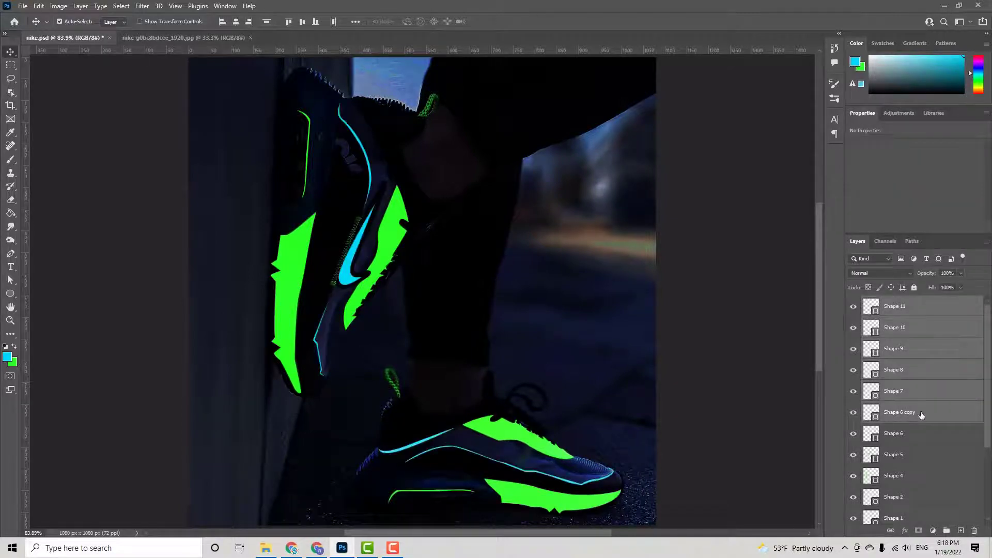
pyautogui.rightClick(922, 414)
pyautogui.click(823, 406)
# - Select Shape 10 through Shape 6 copy and toggle their visibility to check which shoe parts they hold
pyautogui.click(903, 328)
pyautogui.keyDown('shift'); pyautogui.click(903, 412); pyautogui.keyUp('shift')
pyautogui.moveTo(853, 328); pyautogui.dragTo(851, 413)
pyautogui.moveTo(852, 413); pyautogui.dragTo(851, 329)
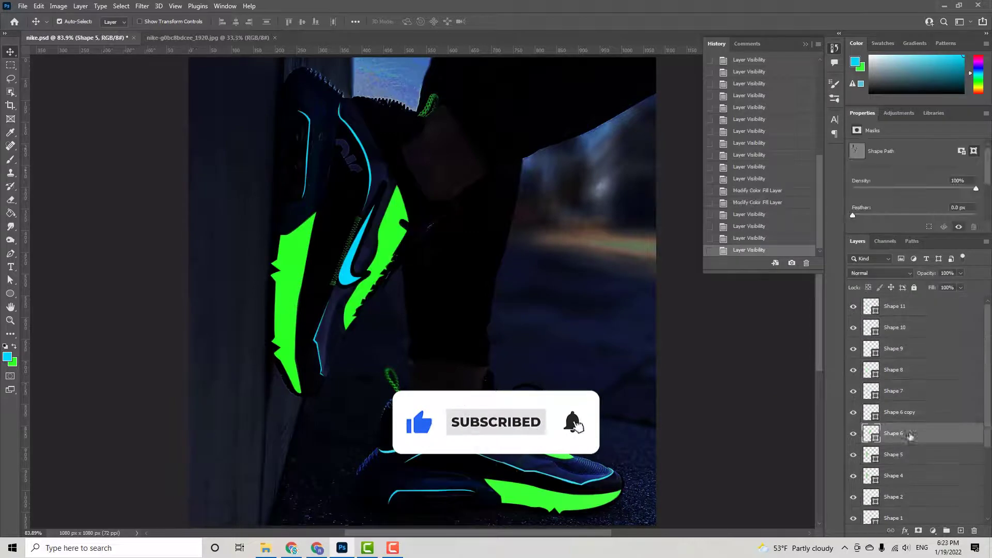
# - Merge all the cyan shape layers, from Shape 11 down to Shape 6, into one shape layer
pyautogui.keyDown('shift'); pyautogui.click(903, 308); pyautogui.keyUp('shift')
pyautogui.moveTo(853, 307); pyautogui.dragTo(852, 391)
pyautogui.click(853, 454)
pyautogui.rightClick(910, 331)
pyautogui.click(821, 406)
# - Merge the remaining green shape layers, from Shape 5 down to Shape 1, into one shape layer
pyautogui.moveTo(853, 391); pyautogui.dragTo(853, 329)
pyautogui.click(916, 331)
pyautogui.keyDown('shift'); pyautogui.click(914, 391); pyautogui.keyUp('shift')
pyautogui.rightClick(914, 390)
pyautogui.click(822, 405)
# - Add a cyan Outer Glow to the merged cyan layer: Screen, opacity 52%, spread 6%, size 24 px
pyautogui.rightClick(916, 310)
pyautogui.click(806, 101)
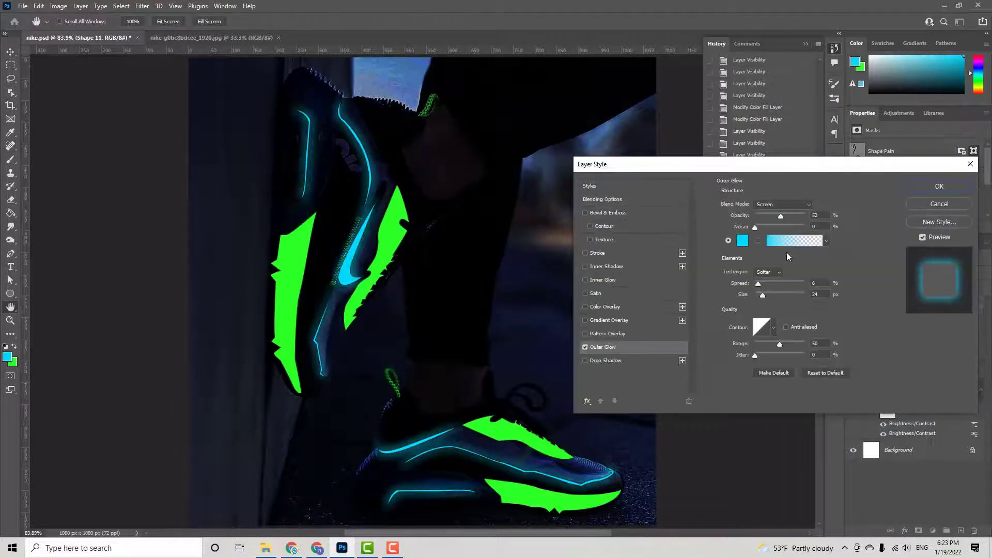
pyautogui.click(939, 186)
# - Remove the stroke from the merged green shape
pyautogui.click(151, 22)
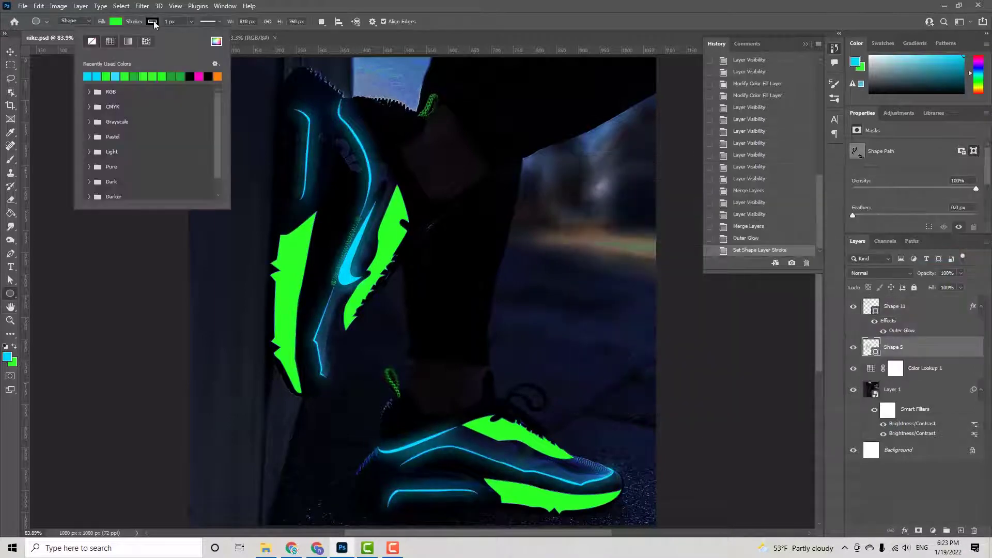
pyautogui.click(92, 41)
# - Give the green shape a green Outer Glow with opacity 52%, spread 6% and size 35 px, and slightly lower the layer opacity
pyautogui.rightClick(944, 348)
pyautogui.click(839, 98)
pyautogui.click(614, 347)
pyautogui.click(742, 241)
pyautogui.click(558, 501)
pyautogui.click(911, 106)
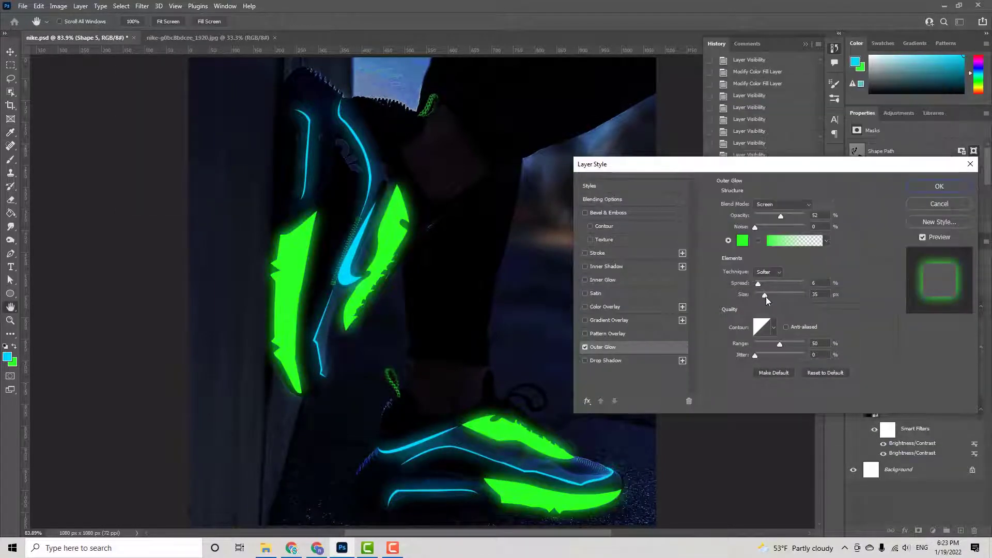
pyautogui.click(939, 186)
pyautogui.moveTo(926, 273); pyautogui.dragTo(920, 272)
# - Add a new layer above Color Lookup 1 for brush painting and set its blend mode to Color Dodge
pyautogui.click(925, 387)
pyautogui.click(961, 531)
pyautogui.press('b')
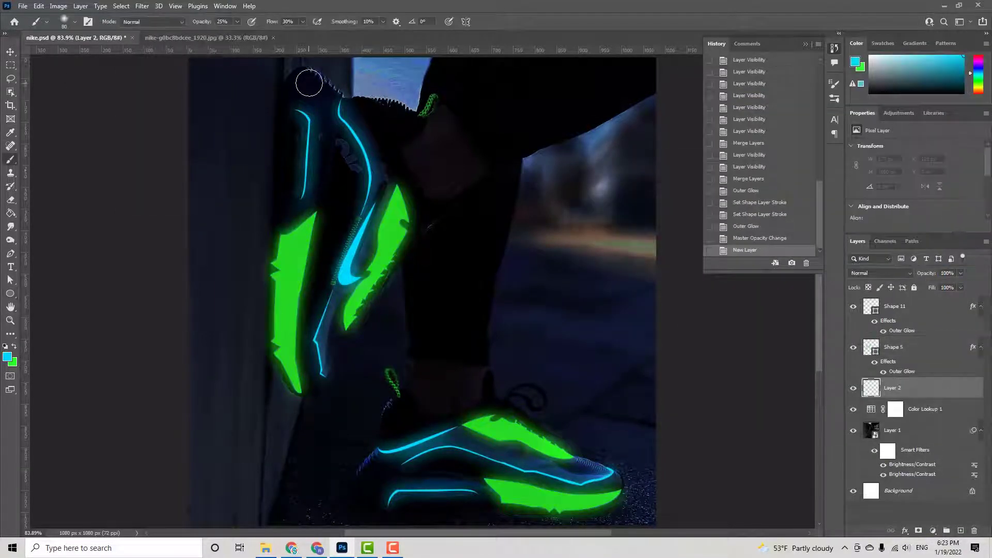
pyautogui.click(880, 272)
pyautogui.click(862, 368)
# - Paint soft cyan light over the raised shoe and the wall beside it with the brush at 25% opacity and 30% flow
pyautogui.moveTo(329, 87)
pyautogui.mouseDown()
pyautogui.moveTo(368, 101)
pyautogui.moveTo(296, 129)
pyautogui.moveTo(281, 115)
pyautogui.moveTo(336, 134)
pyautogui.moveTo(358, 201)
pyautogui.moveTo(326, 289)
pyautogui.moveTo(329, 374)
pyautogui.mouseUp()
pyautogui.moveTo(355, 167)
pyautogui.mouseDown()
pyautogui.moveTo(377, 188)
pyautogui.moveTo(334, 290)
pyautogui.mouseUp()
pyautogui.moveTo(333, 291); pyautogui.dragTo(353, 205)
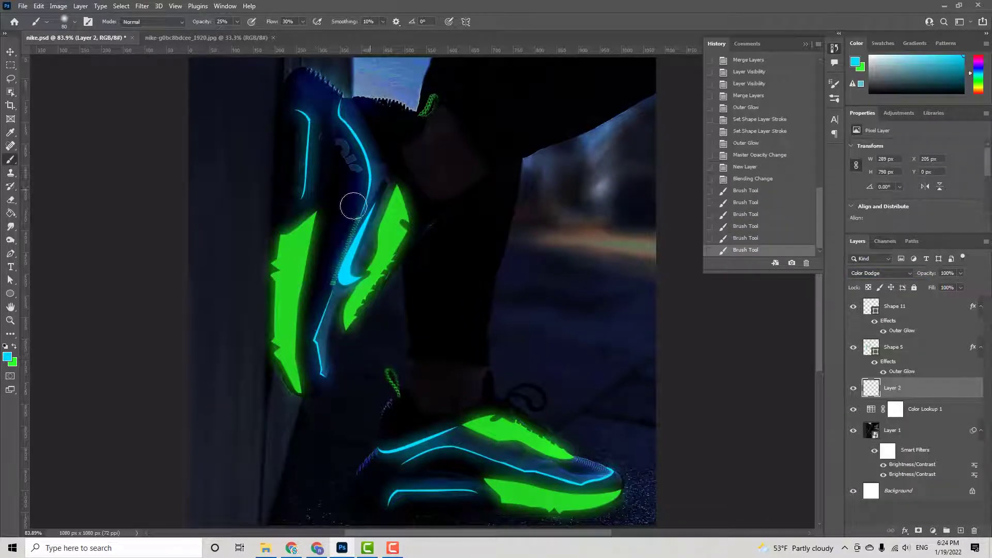
pyautogui.moveTo(297, 186)
pyautogui.mouseDown()
pyautogui.moveTo(279, 95)
pyautogui.moveTo(267, 196)
pyautogui.mouseUp()
pyautogui.moveTo(287, 80); pyautogui.dragTo(275, 183)
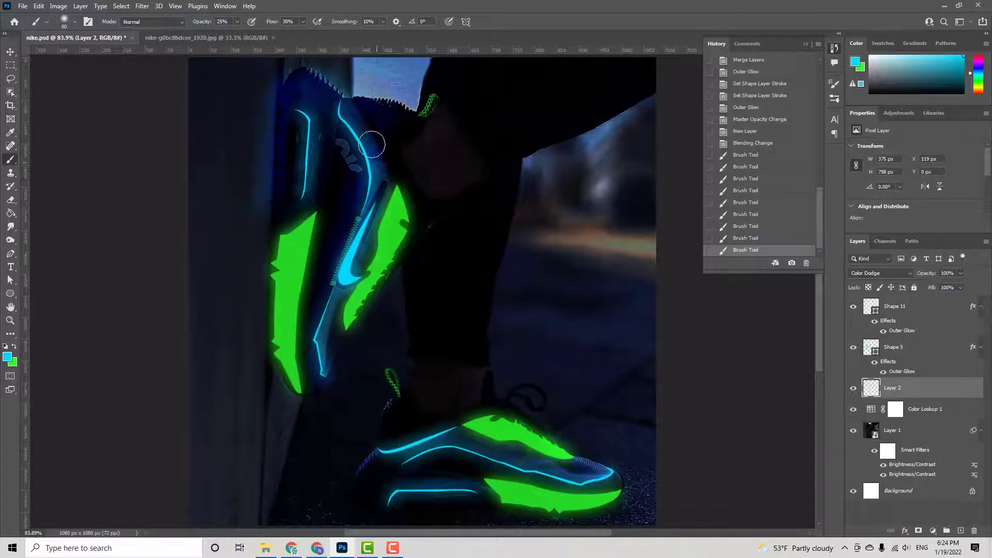
pyautogui.moveTo(371, 144); pyautogui.dragTo(344, 181)
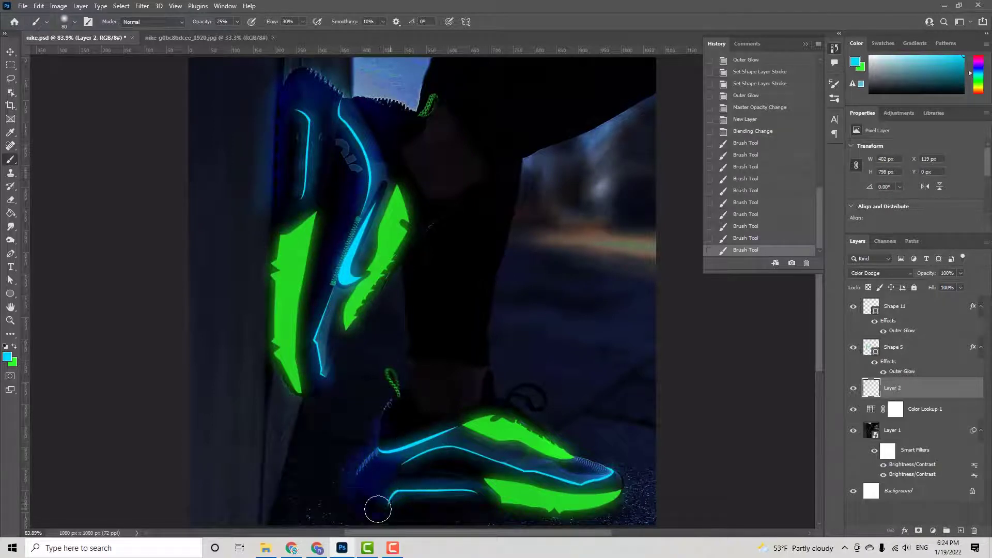
# - Paint soft cyan light over the lower shoe from the heel along the side towards the toe
pyautogui.moveTo(457, 507); pyautogui.dragTo(450, 511)
pyautogui.hotkey('ctrl', 'z')
pyautogui.moveTo(370, 445)
pyautogui.mouseDown()
pyautogui.moveTo(379, 418)
pyautogui.moveTo(398, 445)
pyautogui.mouseUp()
pyautogui.moveTo(396, 446)
pyautogui.mouseDown()
pyautogui.moveTo(367, 460)
pyautogui.moveTo(384, 476)
pyautogui.moveTo(483, 453)
pyautogui.moveTo(563, 496)
pyautogui.mouseUp()
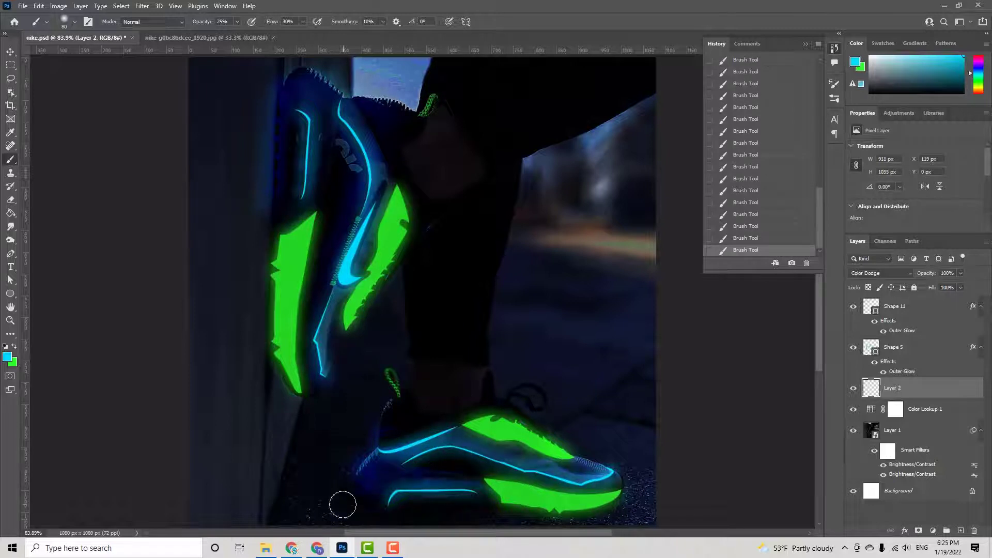
# - Add a new layer above Layer 2, set its blend mode to Color Dodge, and make green the foreground colour
pyautogui.click(961, 530)
pyautogui.click(876, 274)
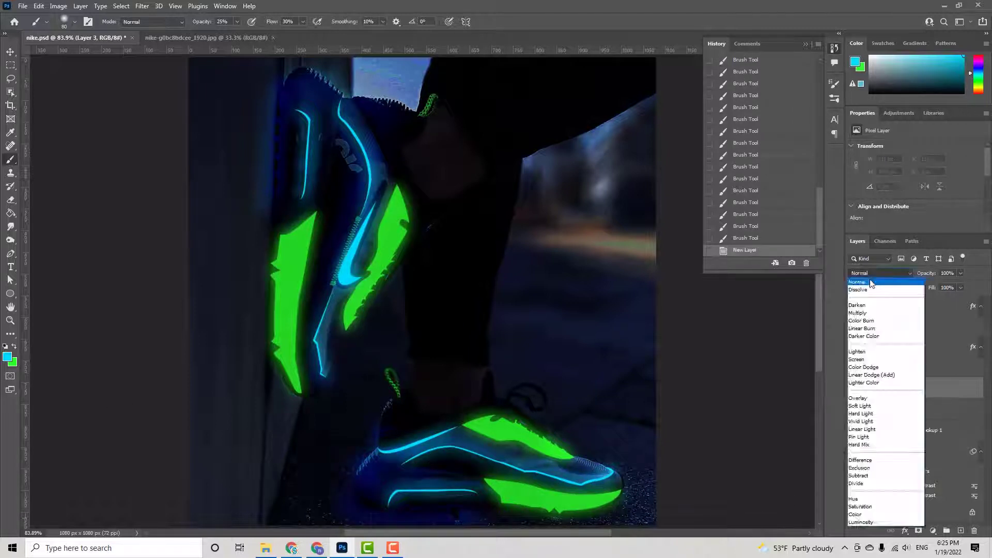
pyautogui.click(873, 368)
pyautogui.click(14, 347)
# - Paint soft green light with a larger brush on the wall beside the raised shoe's sole and on the ground under the lower shoe's toe
pyautogui.moveTo(265, 244)
pyautogui.mouseDown()
pyautogui.moveTo(259, 358)
pyautogui.moveTo(281, 408)
pyautogui.moveTo(264, 396)
pyautogui.mouseUp()
pyautogui.hotkey('ctrl', 'z')
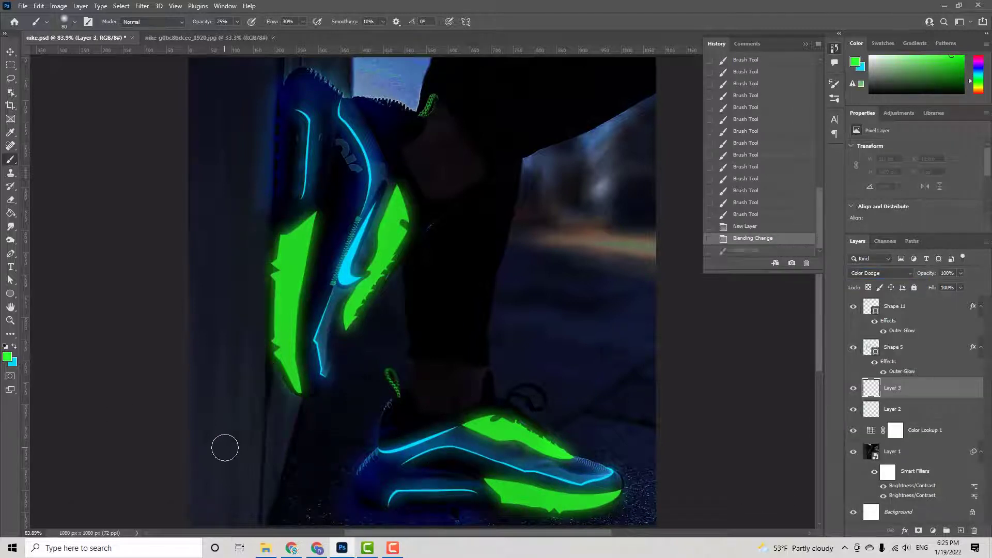
pyautogui.press(']')
pyautogui.press(']')
pyautogui.press(']')
pyautogui.moveTo(247, 264)
pyautogui.mouseDown()
pyautogui.moveTo(266, 391)
pyautogui.moveTo(277, 403)
pyautogui.mouseUp()
pyautogui.moveTo(626, 524)
pyautogui.mouseDown()
pyautogui.moveTo(486, 538)
pyautogui.moveTo(648, 511)
pyautogui.moveTo(575, 532)
pyautogui.moveTo(488, 531)
pyautogui.mouseUp()
# - Reduce the brush to 70 px and paint soft green light along the edges of the raised shoe's front sole
pyautogui.press('[')
pyautogui.press('[')
pyautogui.press('[')
pyautogui.press('[')
pyautogui.moveTo(519, 471)
pyautogui.mouseDown()
pyautogui.moveTo(615, 488)
pyautogui.moveTo(490, 495)
pyautogui.mouseUp()
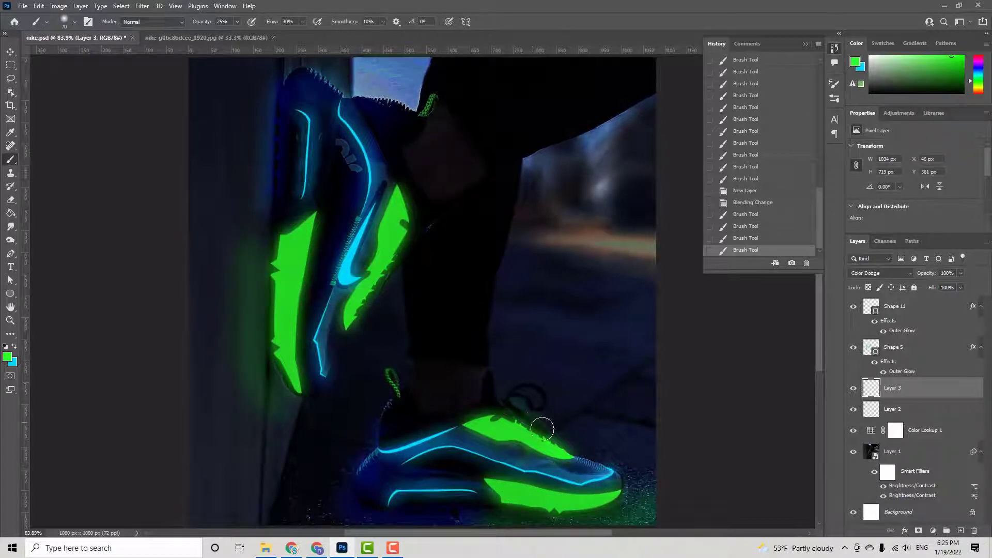
pyautogui.hotkey('ctrl', 'z')
pyautogui.moveTo(542, 428); pyautogui.dragTo(478, 416)
pyautogui.hotkey('ctrl', 'z')
pyautogui.moveTo(351, 323); pyautogui.dragTo(330, 305)
pyautogui.moveTo(400, 183); pyautogui.dragTo(406, 253)
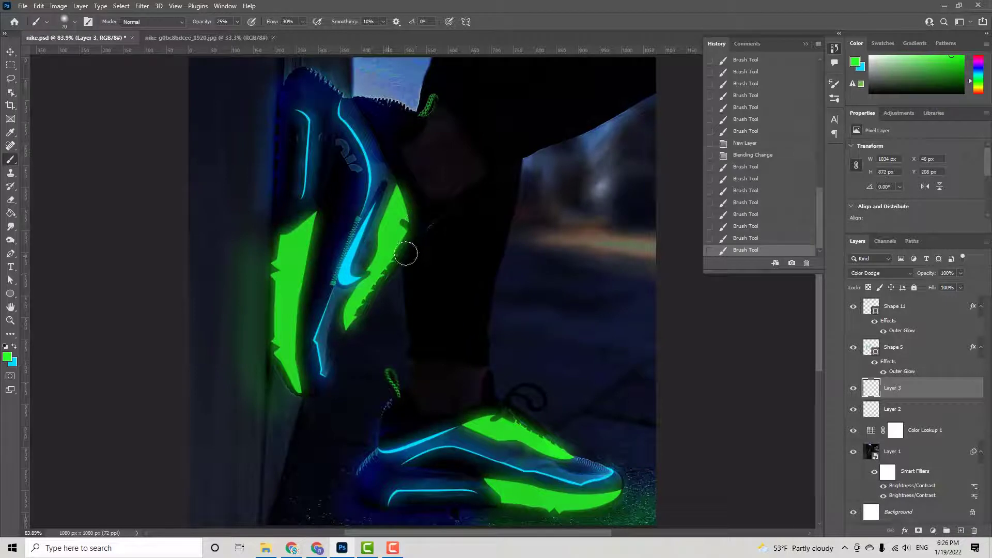
# - Paint faint green light around the heel pull tabs of both shoes and compare it by undoing and redoing the strokes
pyautogui.moveTo(416, 112); pyautogui.dragTo(406, 123)
pyautogui.moveTo(397, 401); pyautogui.dragTo(385, 428)
pyautogui.moveTo(398, 143); pyautogui.dragTo(398, 148)
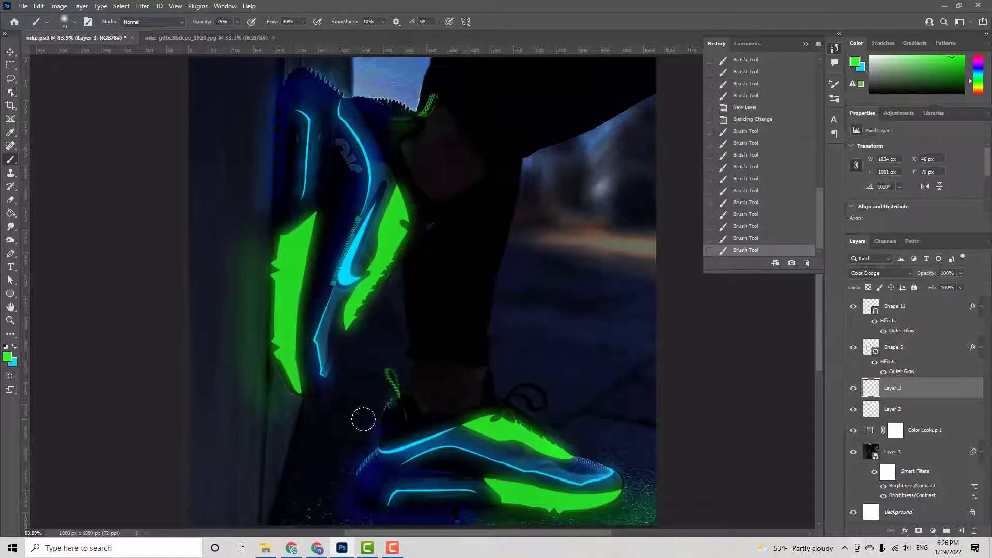
pyautogui.hotkey('ctrl', 'z')
pyautogui.hotkey('ctrl', 'z')
pyautogui.hotkey('ctrl', 'shift', 'z')
pyautogui.hotkey('ctrl', 'shift', 'z')
# - Touch up the green light on both shoes with a 45 px brush, lowering its opacity to 20%, and save the document
pyautogui.press('[')
pyautogui.press('[')
pyautogui.press('[')
pyautogui.moveTo(329, 342); pyautogui.dragTo(331, 310)
pyautogui.press('2')
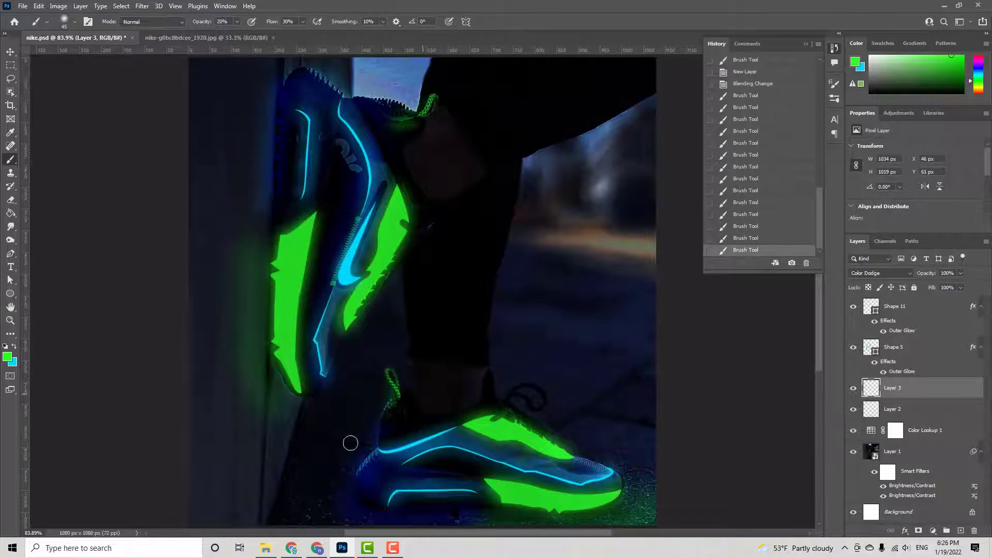
pyautogui.moveTo(548, 462); pyautogui.dragTo(560, 465)
pyautogui.hotkey('ctrl', 's')
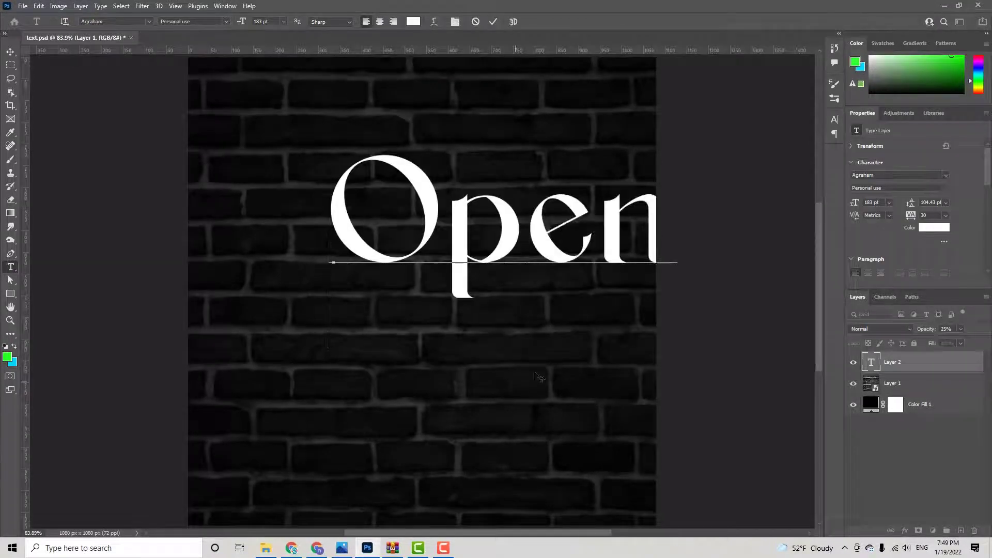
# - Centre the Open text on the brick wall, commit it, and add a new layer above it
pyautogui.moveTo(537, 376); pyautogui.dragTo(474, 416)
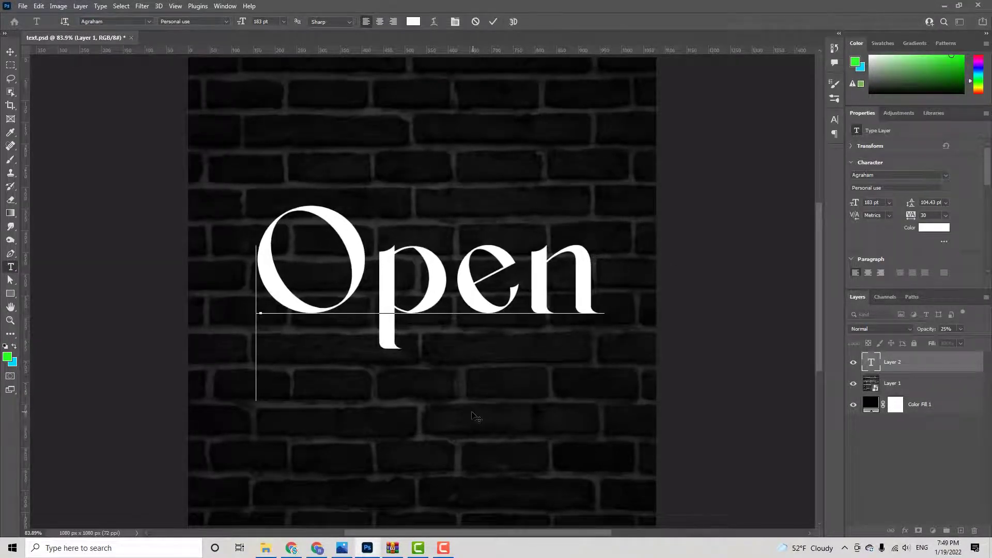
pyautogui.click(899, 366)
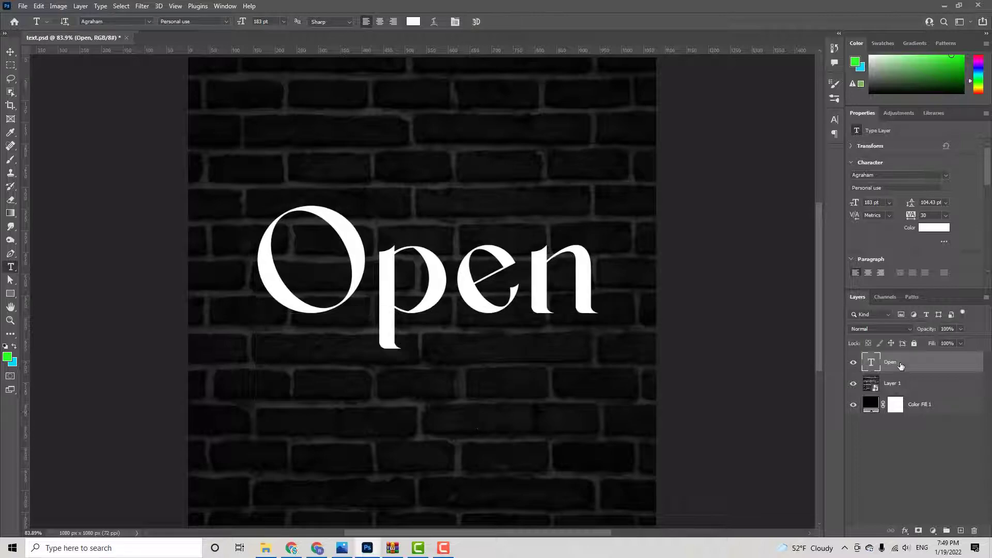
pyautogui.click(960, 530)
# - Fill the new layer with a linear blue, pink, orange, yellow and green gradient and clip it to the Open text
pyautogui.press('g')
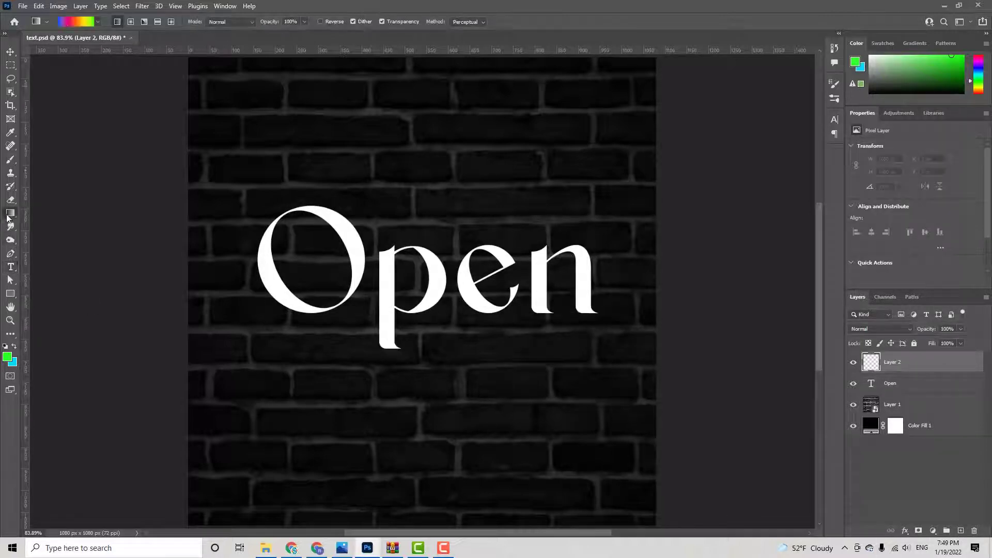
pyautogui.click(76, 22)
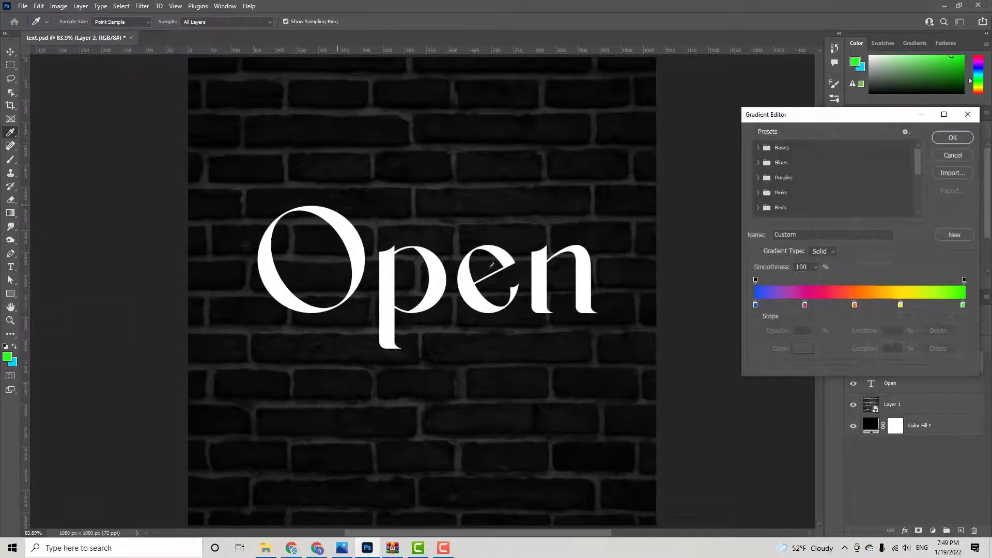
pyautogui.click(953, 138)
pyautogui.moveTo(441, 243); pyautogui.dragTo(646, 295)
pyautogui.rightClick(896, 365)
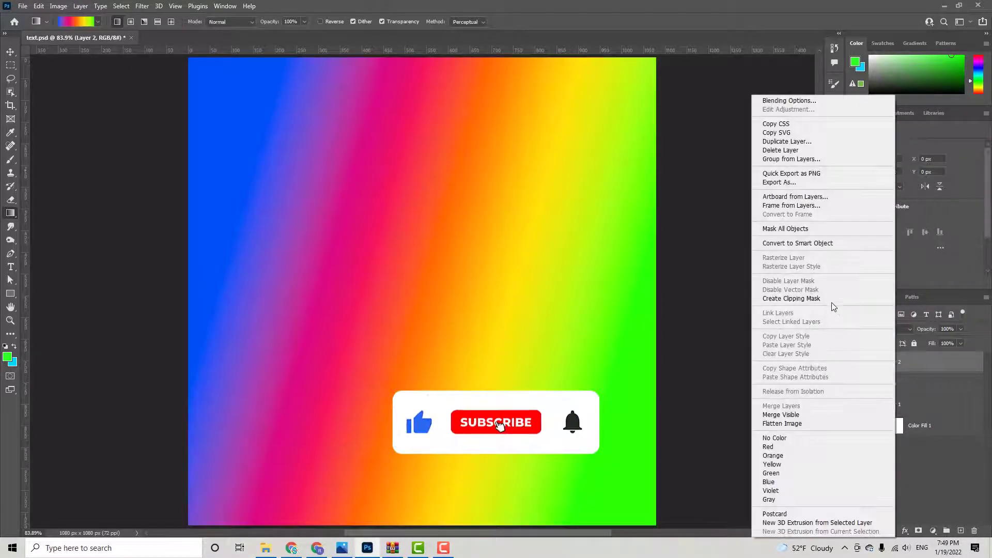
pyautogui.click(829, 301)
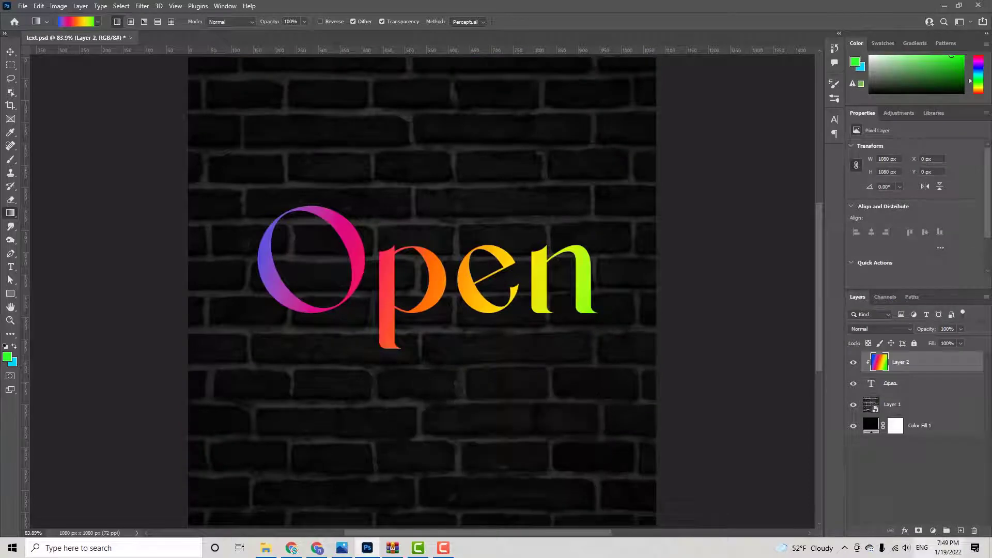
# - Duplicate the gradient and text layers, merge the copies, and rename the merged layer S Glow
pyautogui.keyDown('shift'); pyautogui.click(936, 386); pyautogui.keyUp('shift')
pyautogui.hotkey('ctrl', 'j')
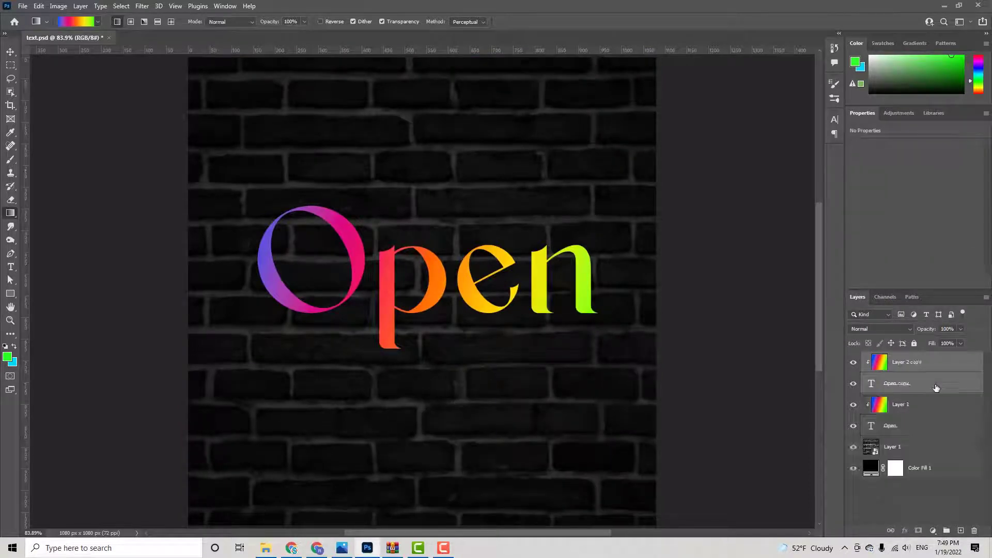
pyautogui.rightClick(919, 365)
pyautogui.click(830, 401)
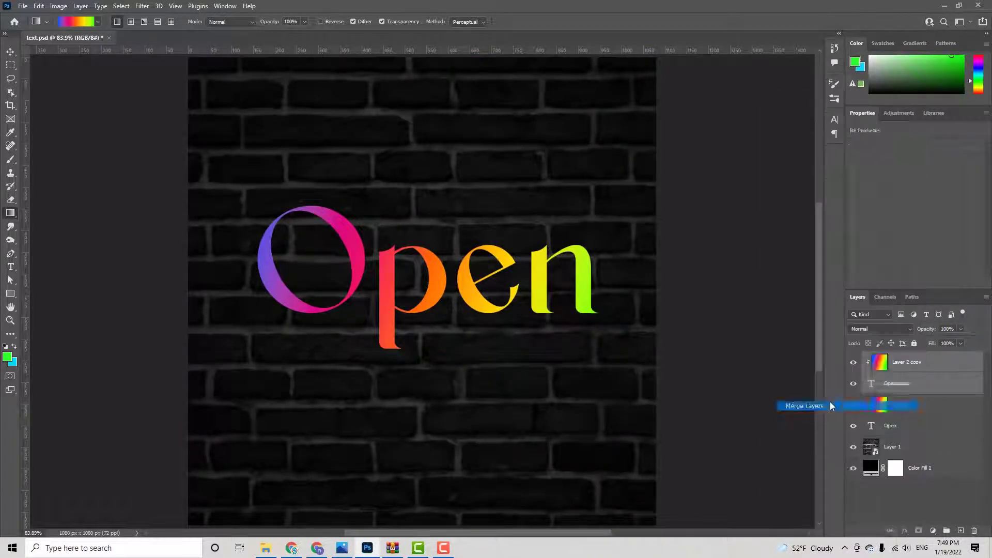
pyautogui.doubleClick(901, 361)
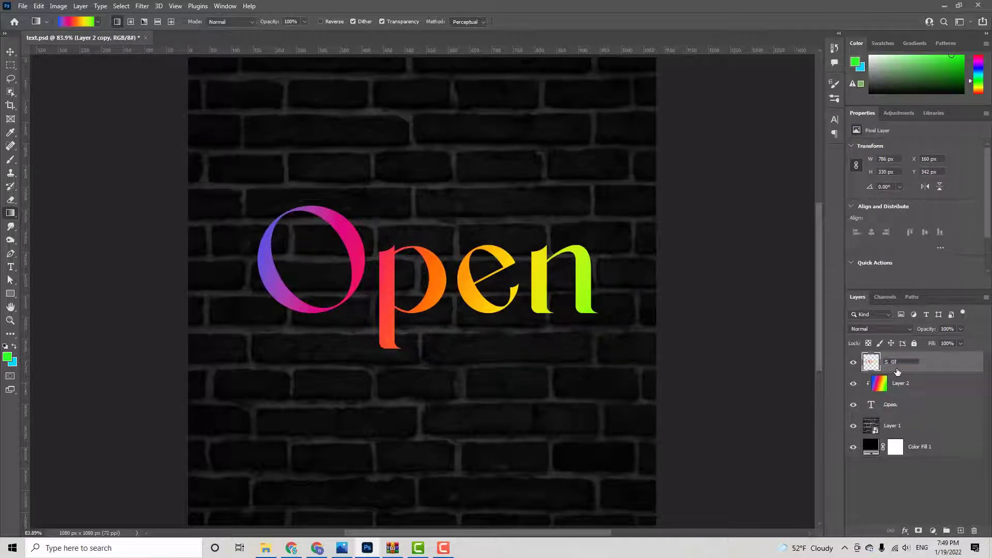
# - Duplicate the S Glow layer and rename the copy L Glow
pyautogui.hotkey('ctrl', 'j')
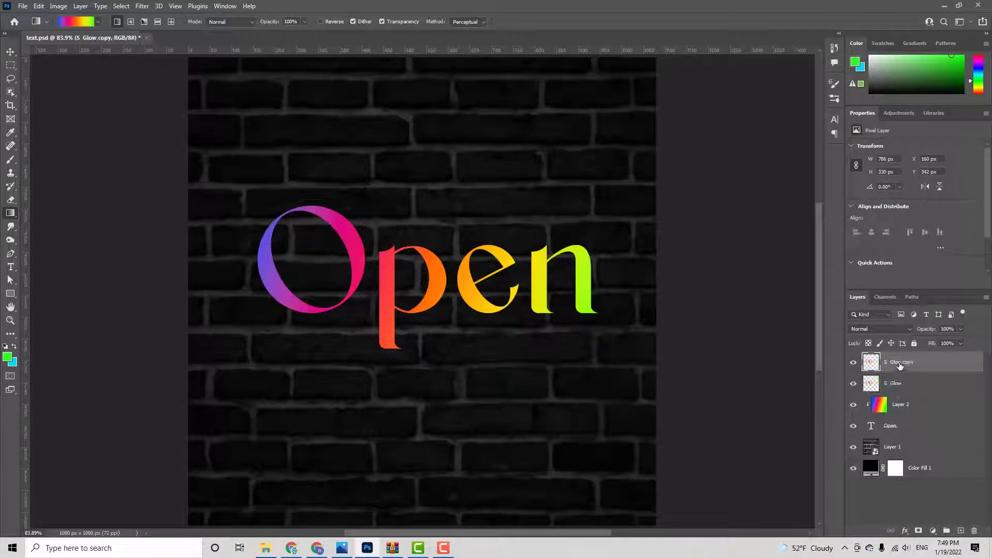
pyautogui.click(900, 362)
pyautogui.write('L Glow')
pyautogui.press('Return')
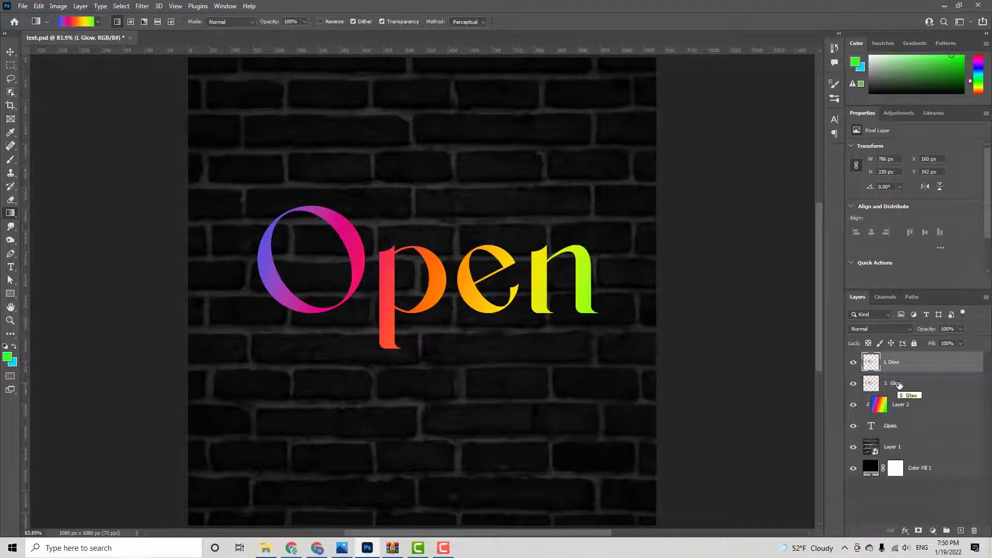
# - Apply a Gaussian Blur with a 30 px radius to the S Glow layer
pyautogui.click(898, 385)
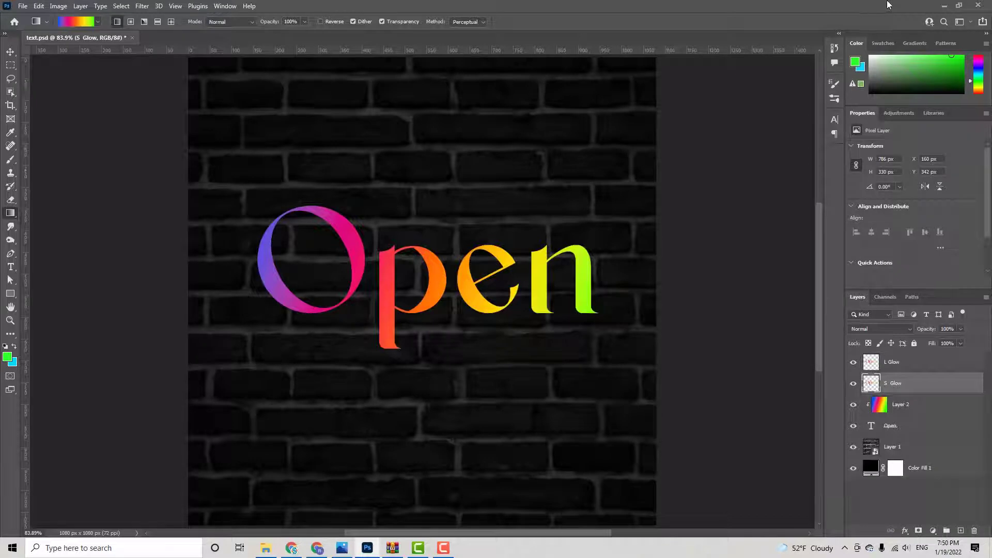
pyautogui.click(142, 5)
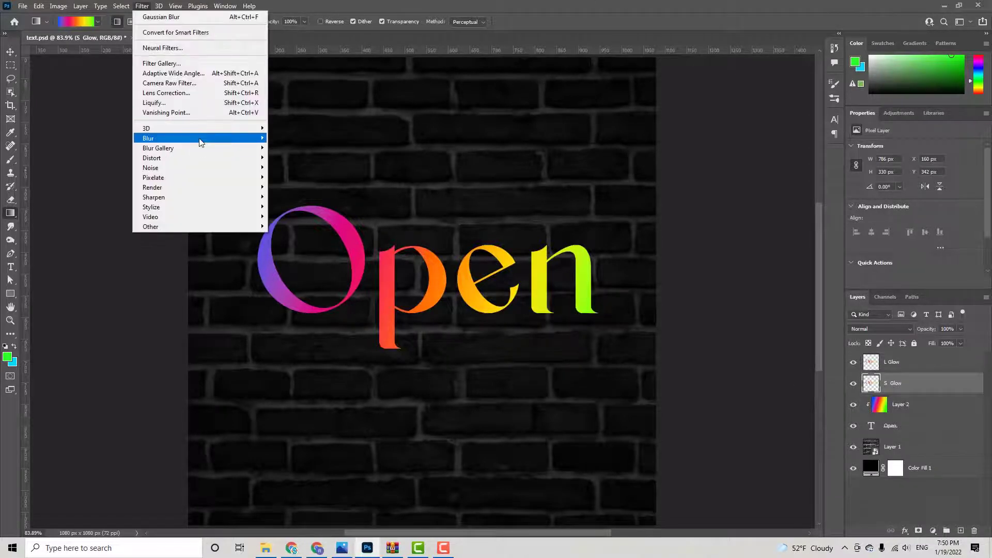
pyautogui.moveTo(171, 137)
pyautogui.click(295, 176)
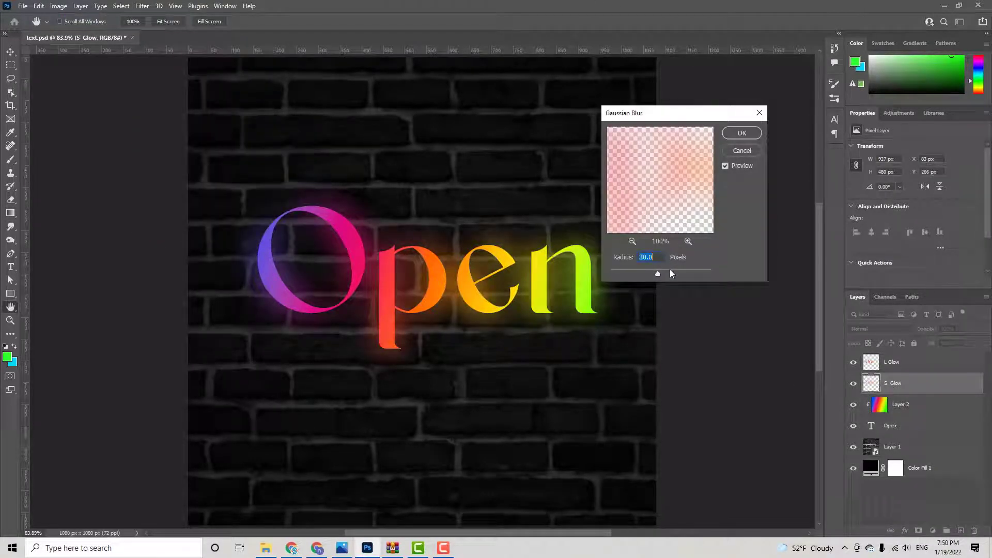
pyautogui.click(740, 133)
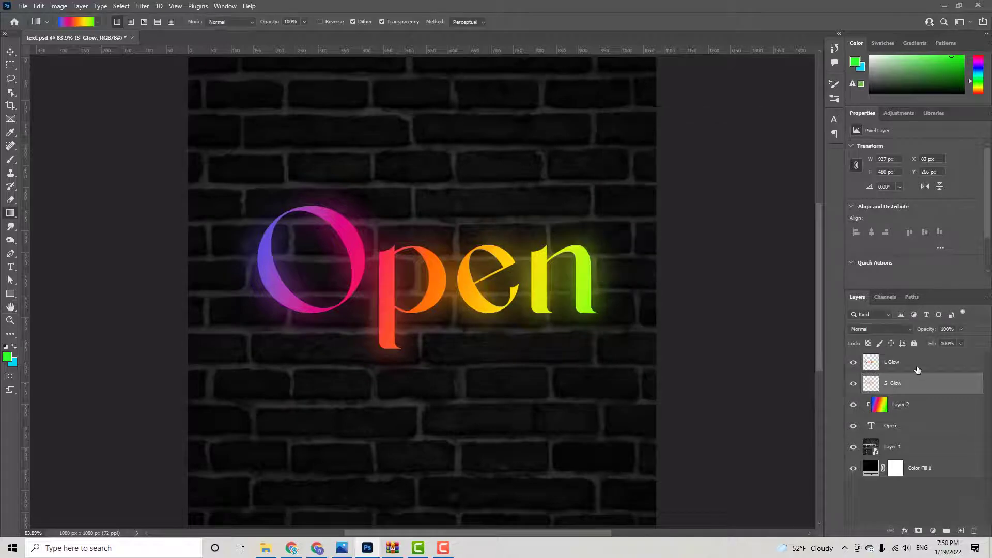
# - Apply a Gaussian Blur with a much larger radius to the L Glow layer and move both glow layers below the Open text
pyautogui.click(909, 363)
pyautogui.click(142, 6)
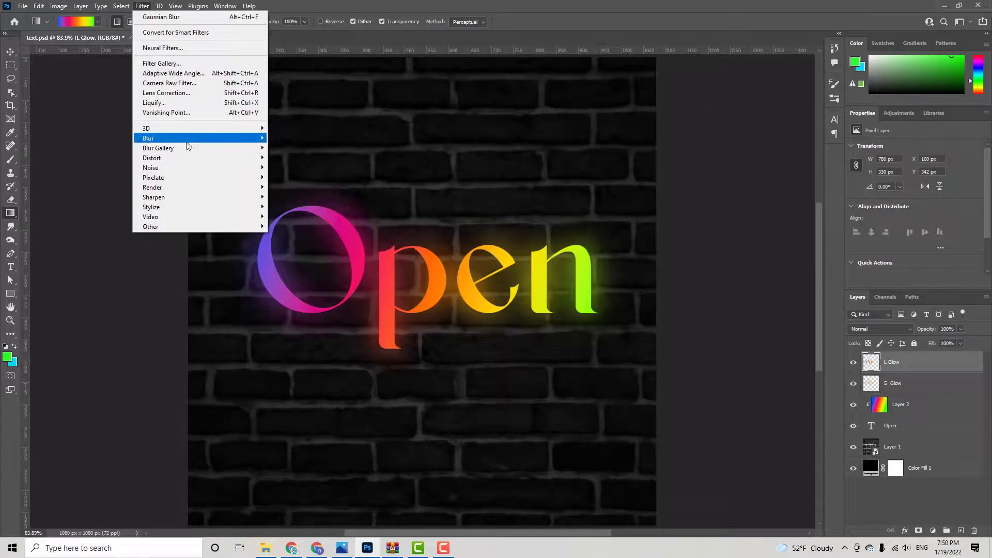
pyautogui.moveTo(188, 144)
pyautogui.click(292, 175)
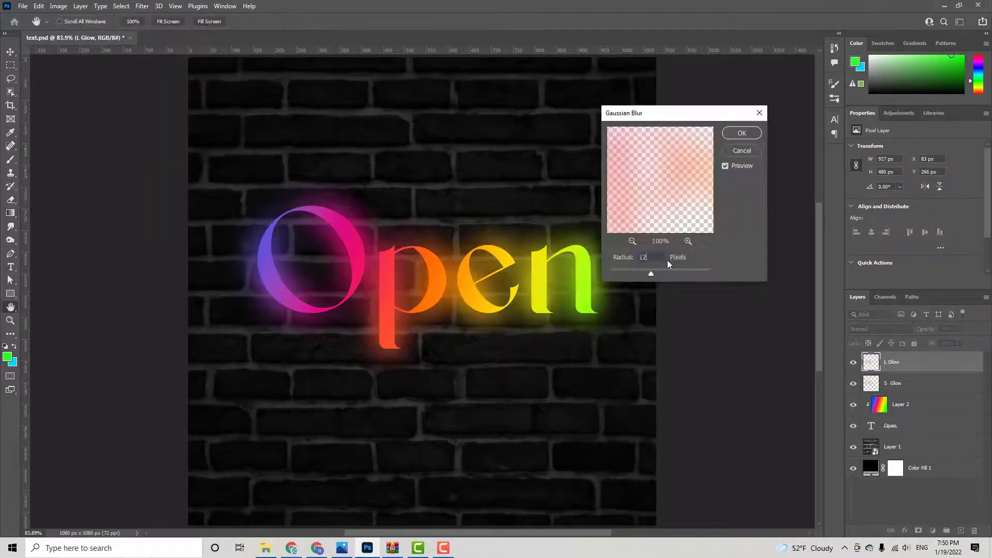
pyautogui.press('Return')
pyautogui.keyDown('shift'); pyautogui.click(937, 387); pyautogui.keyUp('shift')
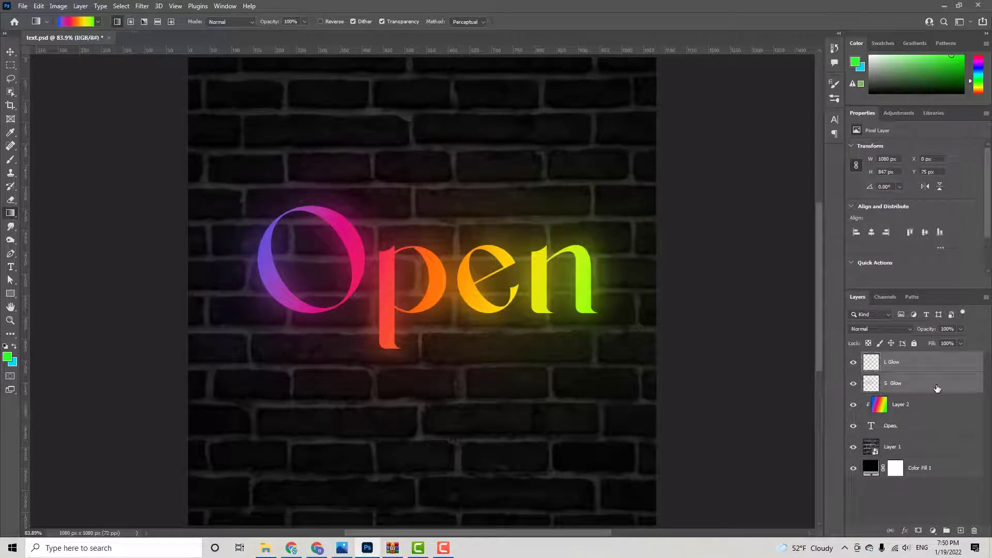
pyautogui.moveTo(937, 386); pyautogui.dragTo(923, 435)
# - Give the Open text layer a white Inner Glow from the centre with Linear Dodge (Add) blending, 100% opacity and 10 px size
pyautogui.click(928, 380)
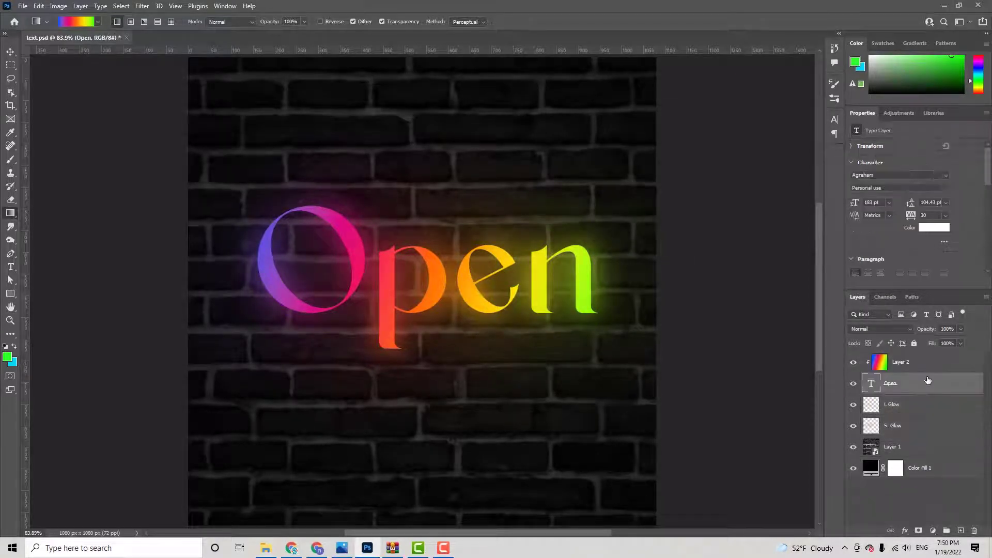
pyautogui.rightClick(929, 382)
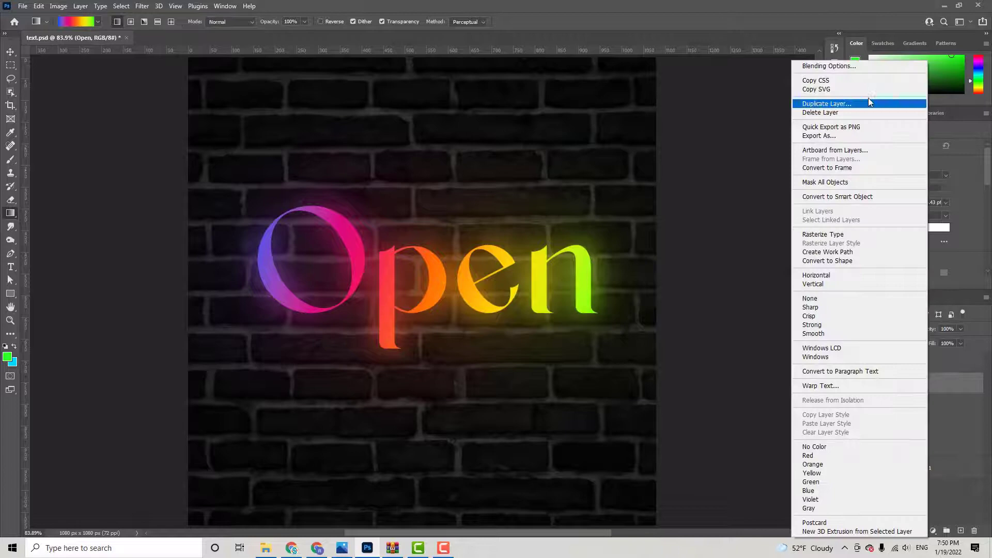
pyautogui.click(869, 66)
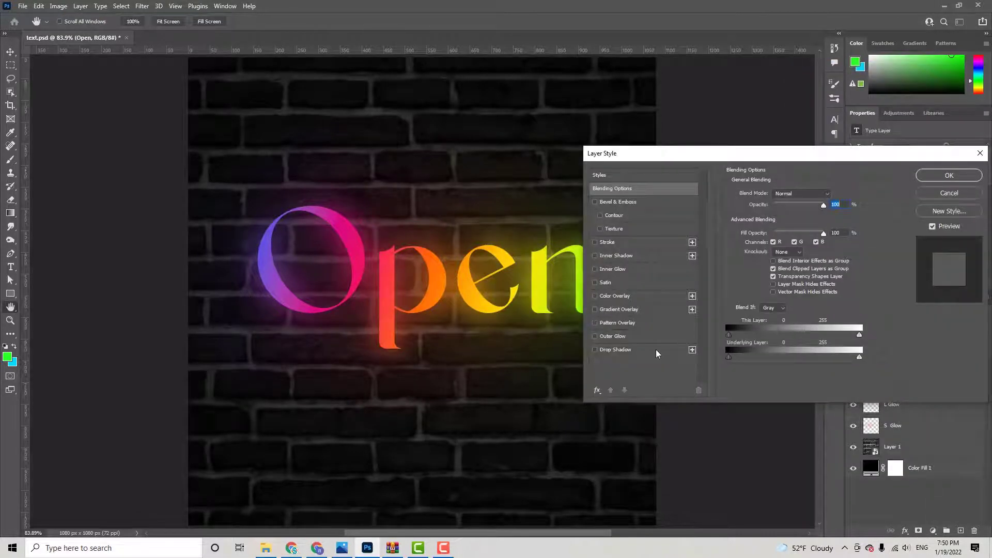
pyautogui.click(624, 270)
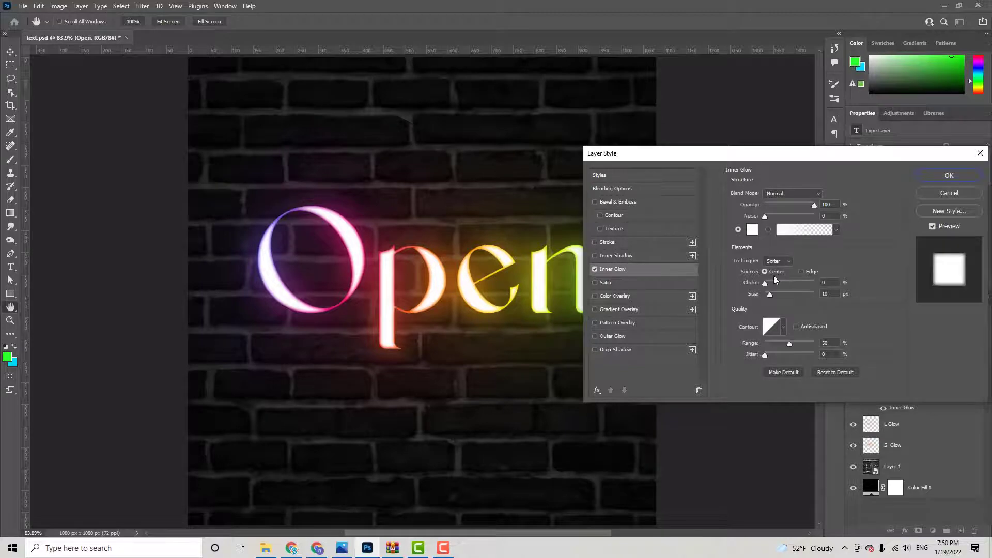
pyautogui.click(791, 194)
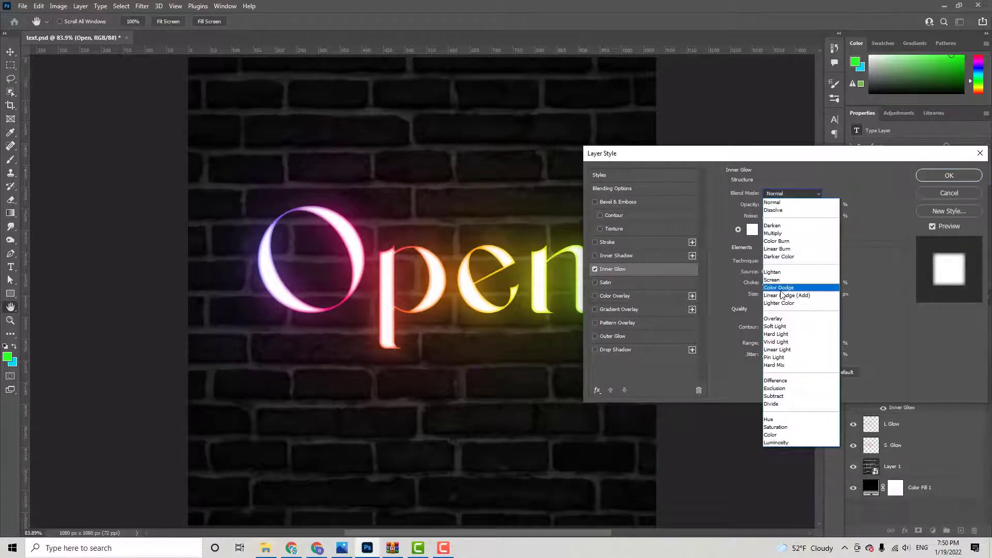
pyautogui.click(781, 294)
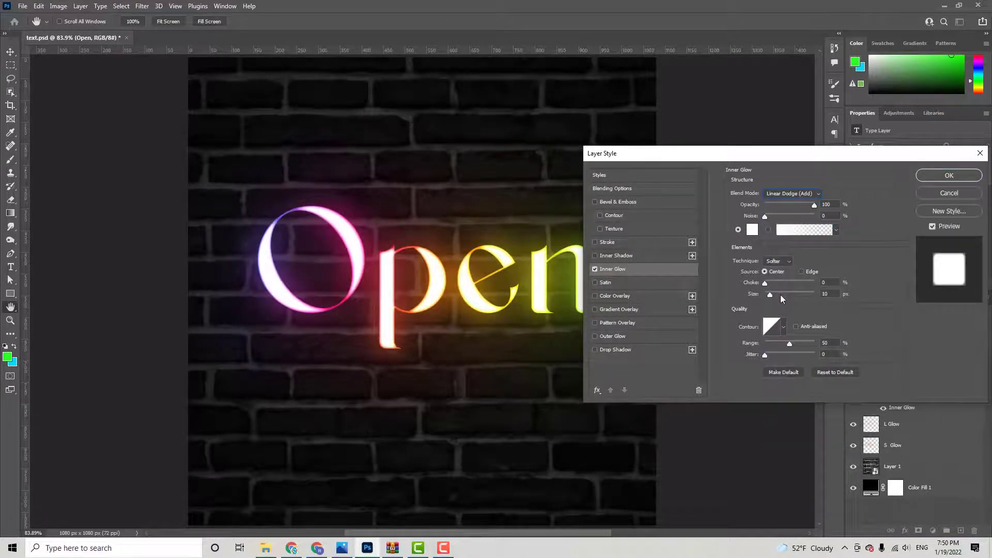
pyautogui.click(949, 175)
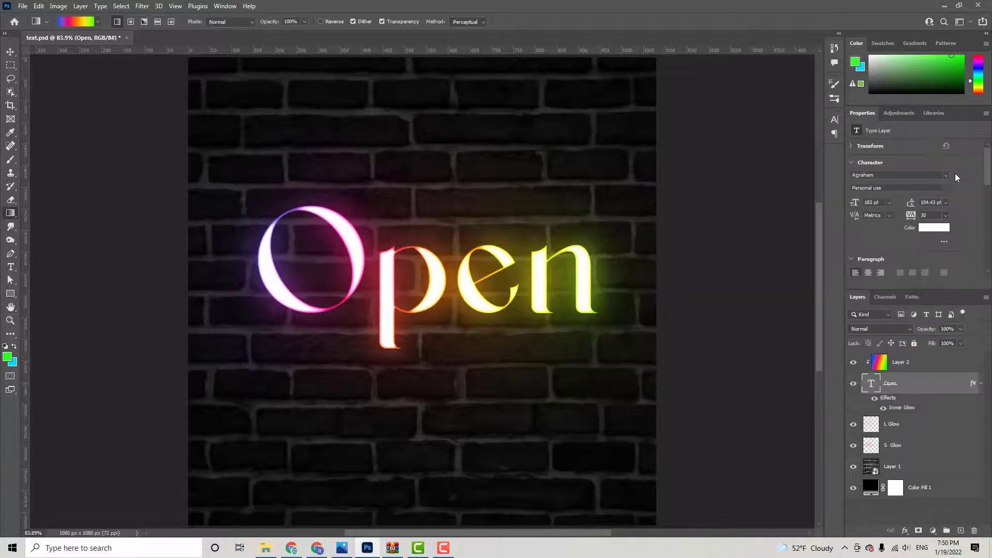
# - Duplicate the L Glow and S Glow layers together to strengthen the glow
pyautogui.click(935, 428)
pyautogui.keyDown('shift'); pyautogui.click(930, 446); pyautogui.keyUp('shift')
pyautogui.hotkey('ctrl', 'j')
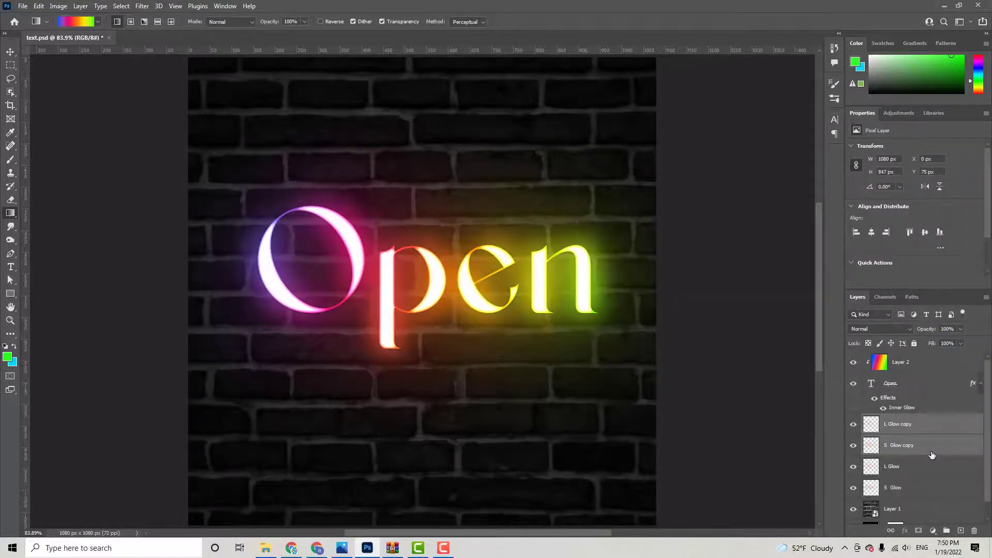
# - Group the gradient, text and all four glow layers, and toggle the group's visibility to compare the effect
pyautogui.scroll(-1, 931, 455)
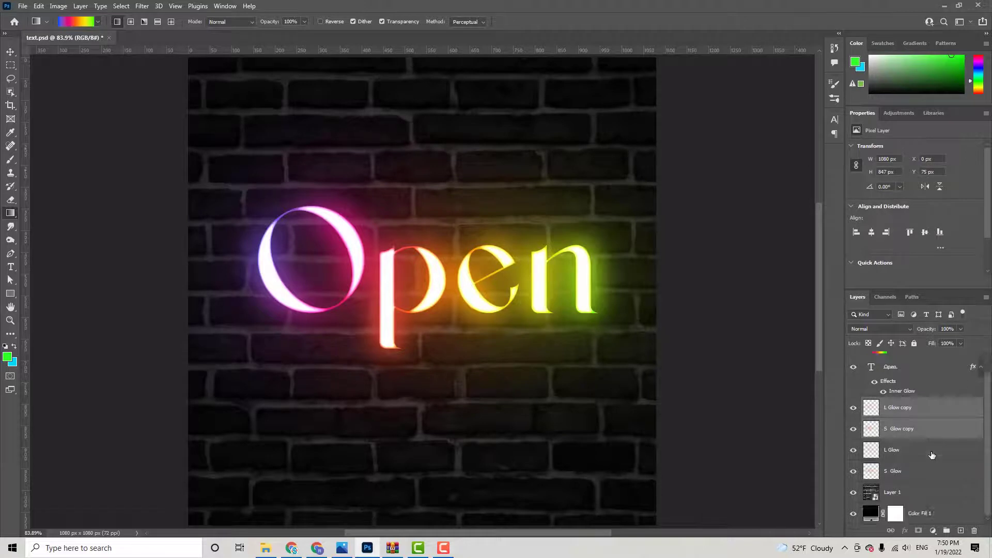
pyautogui.click(921, 475)
pyautogui.scroll(1, 921, 473)
pyautogui.keyDown('shift'); pyautogui.click(921, 364); pyautogui.keyUp('shift')
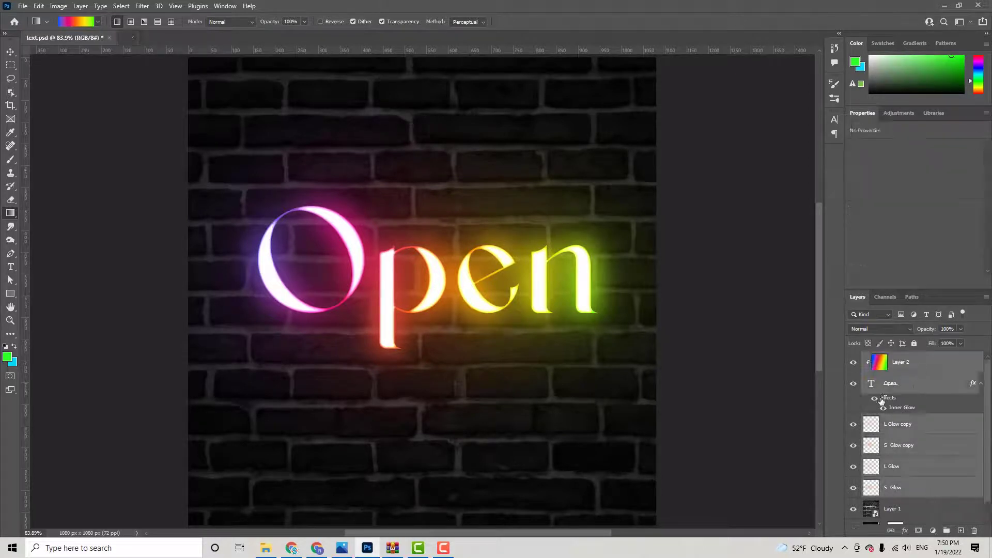
pyautogui.hotkey('ctrl', 'g')
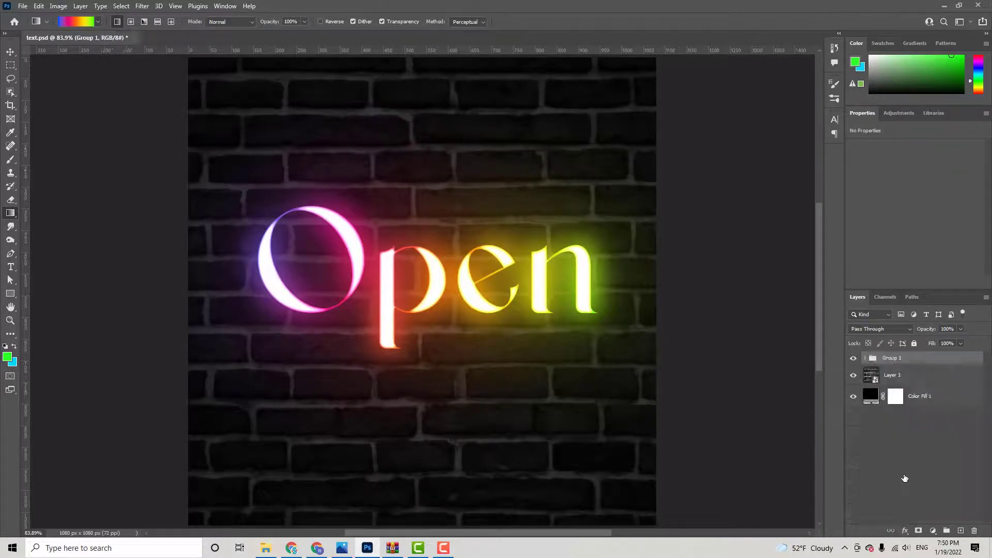
pyautogui.click(852, 358)
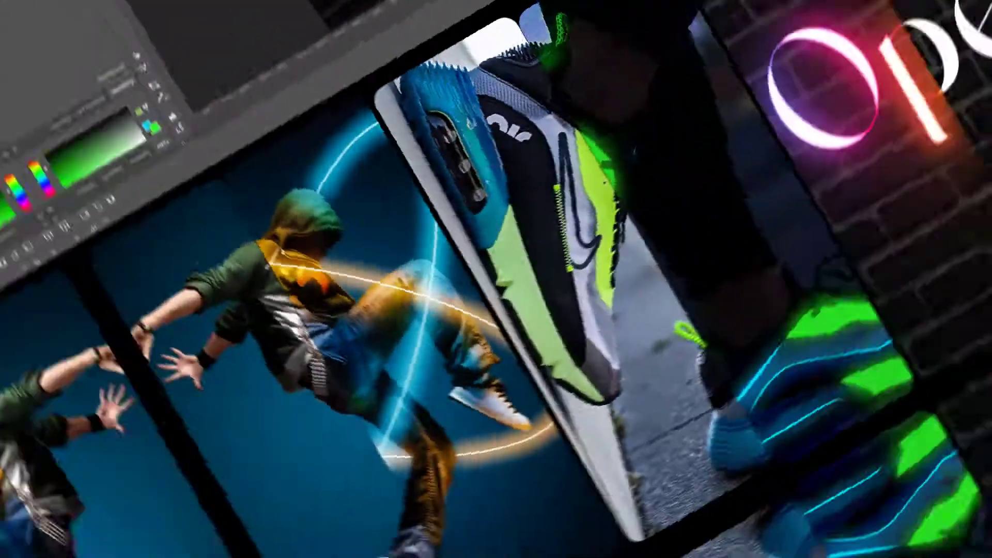